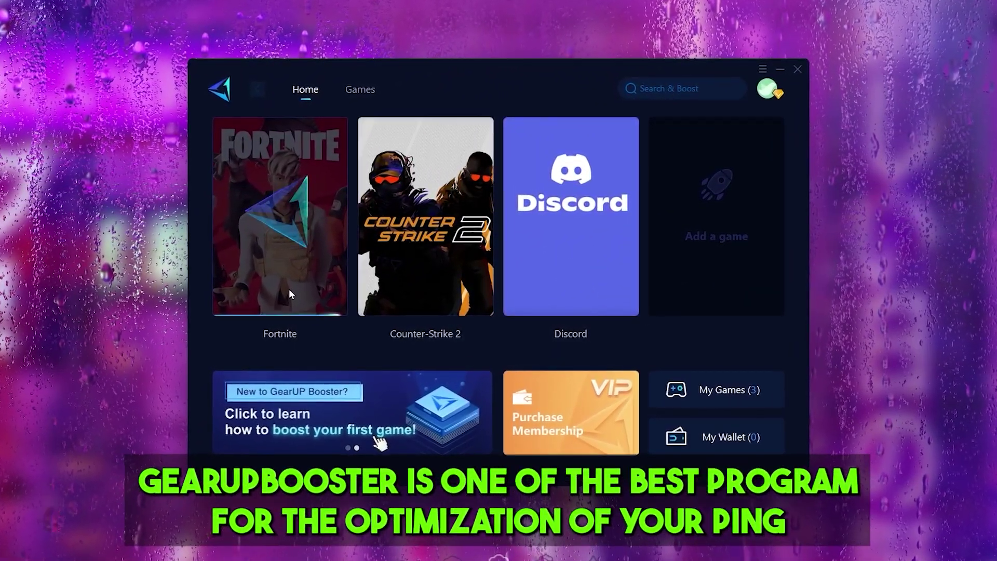
Browse the available Counter-Strike 2 nodes in GearUP Booster and view the download links in the video description
left_click(288, 289)
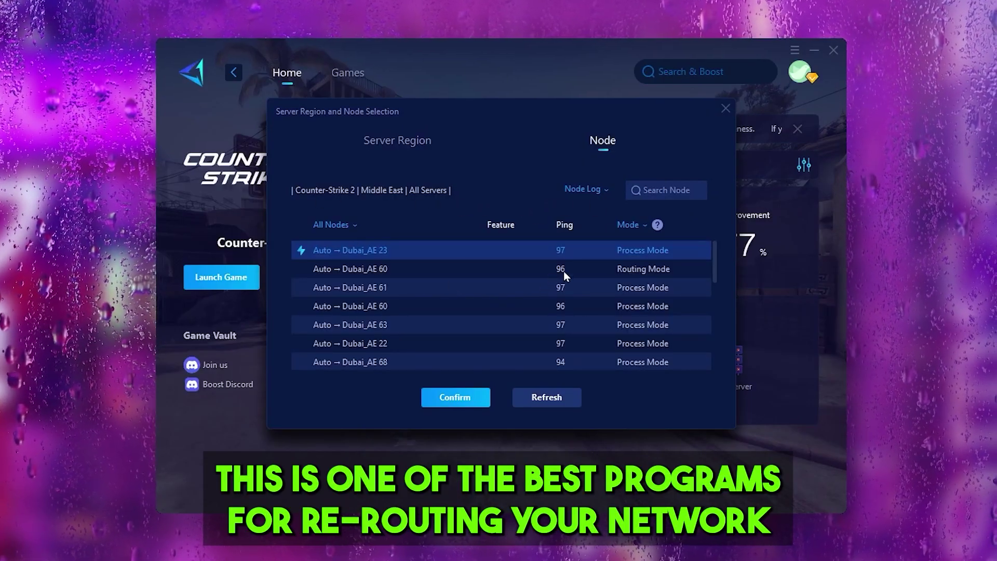
scroll(413, 312, "down", 10)
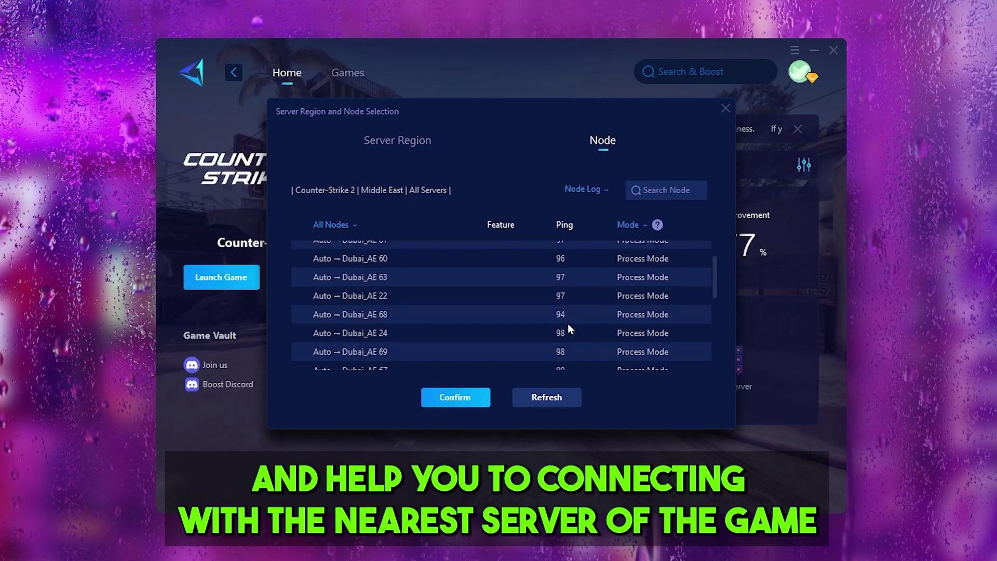
scroll(409, 308, "down", 2)
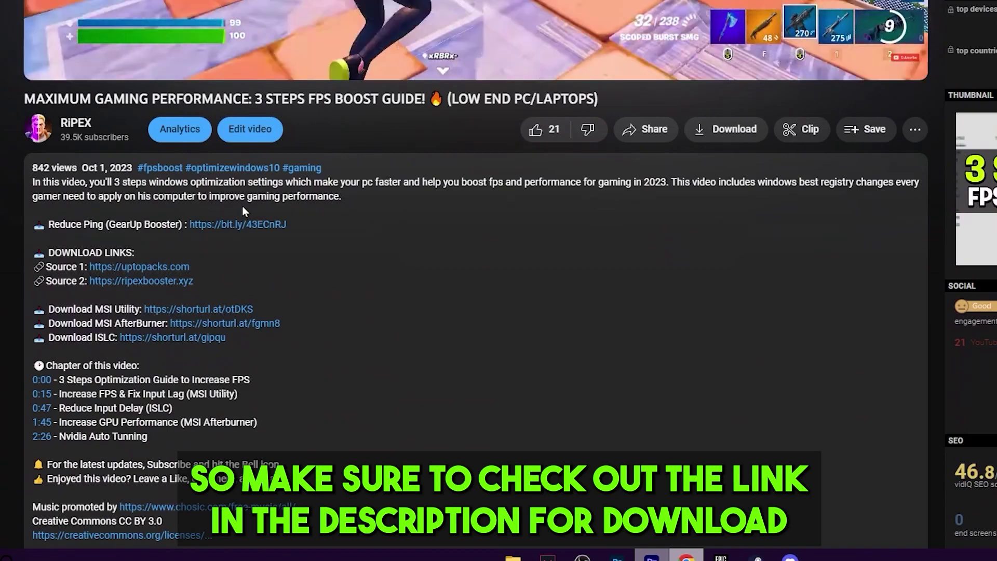
left_click(237, 337)
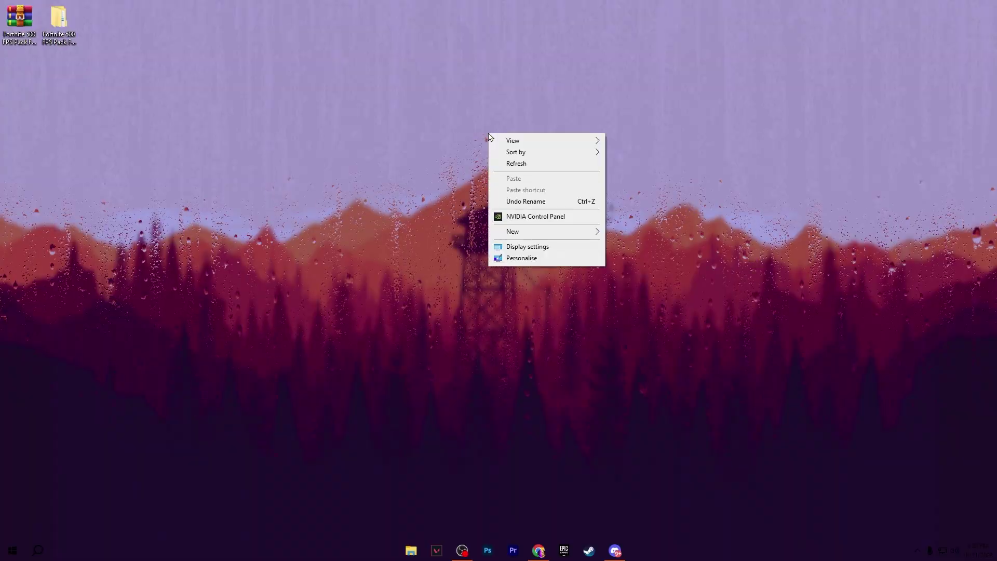
Open NVIDIA Control Panel and go from the advanced 3D image settings option to the Manage 3D Settings page
left_click(458, 230)
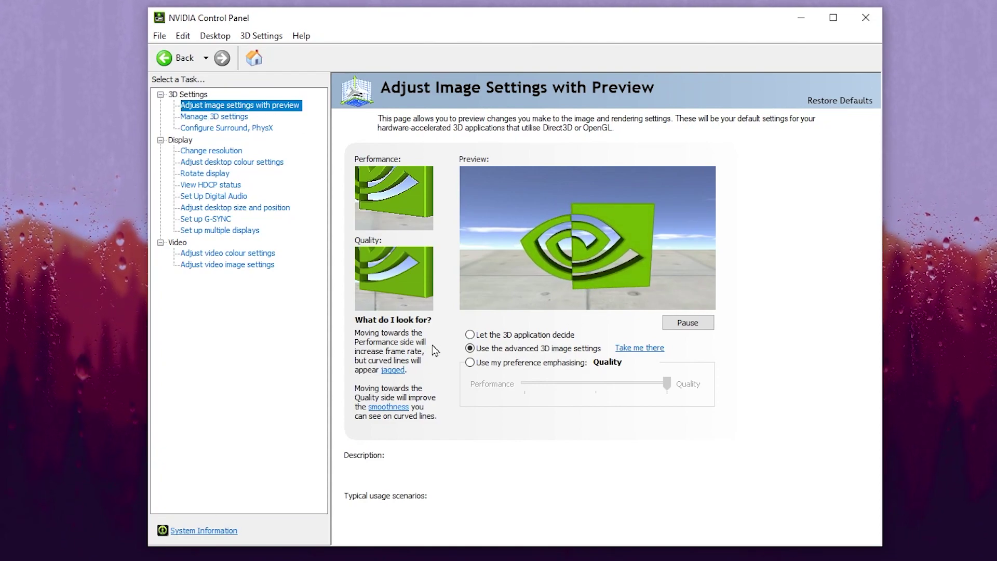
mouse_move(571, 349)
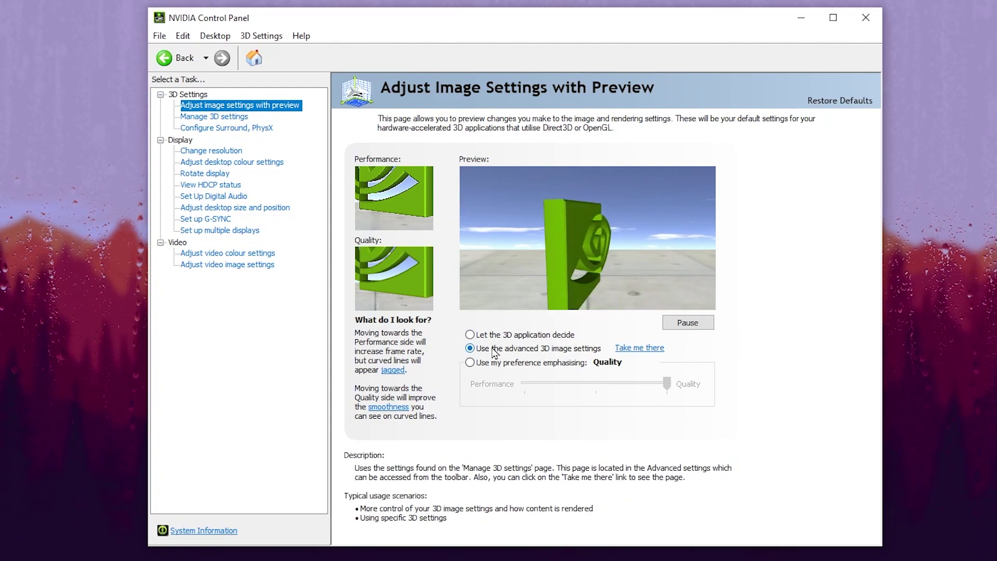
left_click(637, 349)
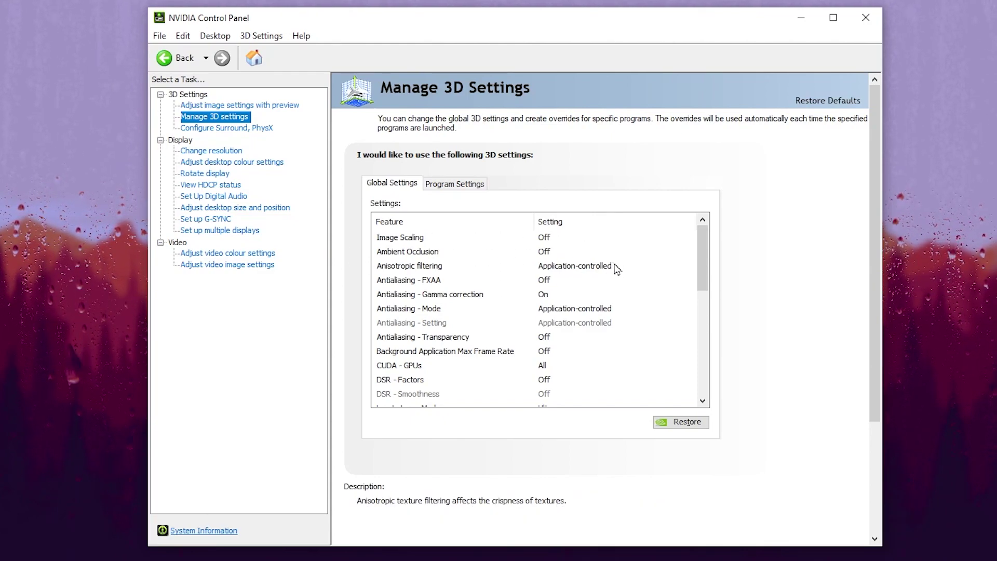
Review the global 3D settings from Image Scaling through Vulkan/OpenGL present method and open the Surround, PhysX configuration
scroll(597, 270, "down", 2)
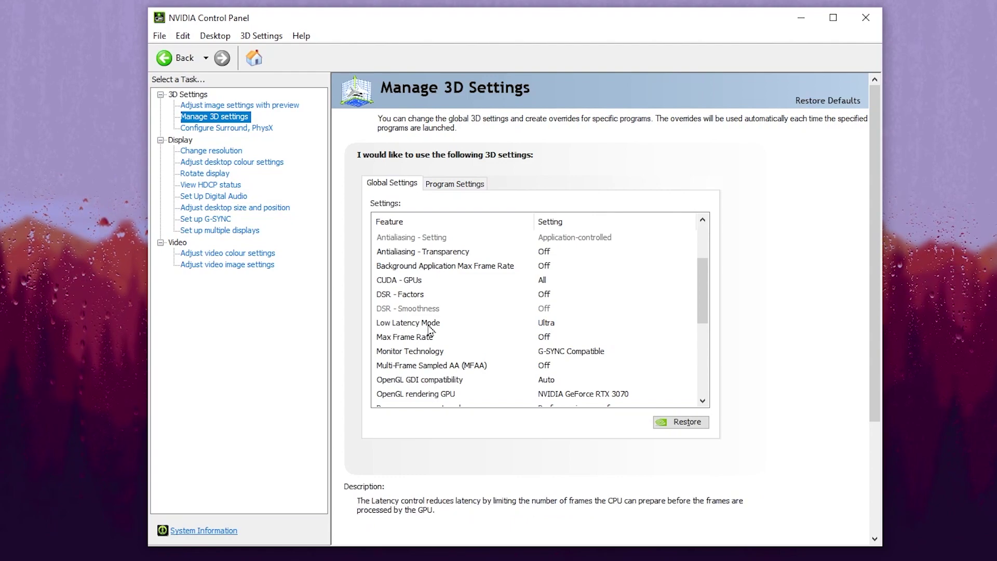
scroll(576, 326, "down", 1)
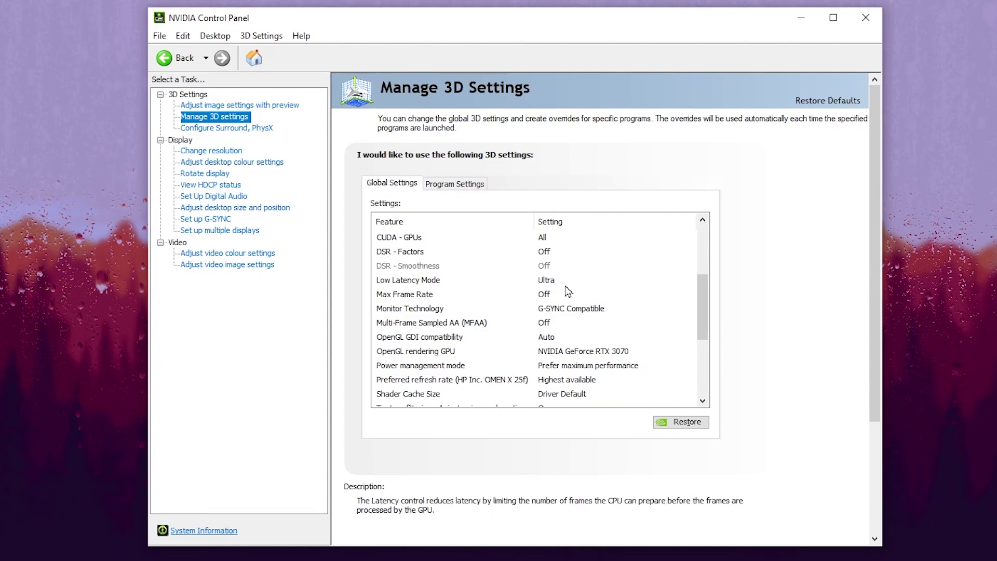
scroll(667, 286, "down", 1)
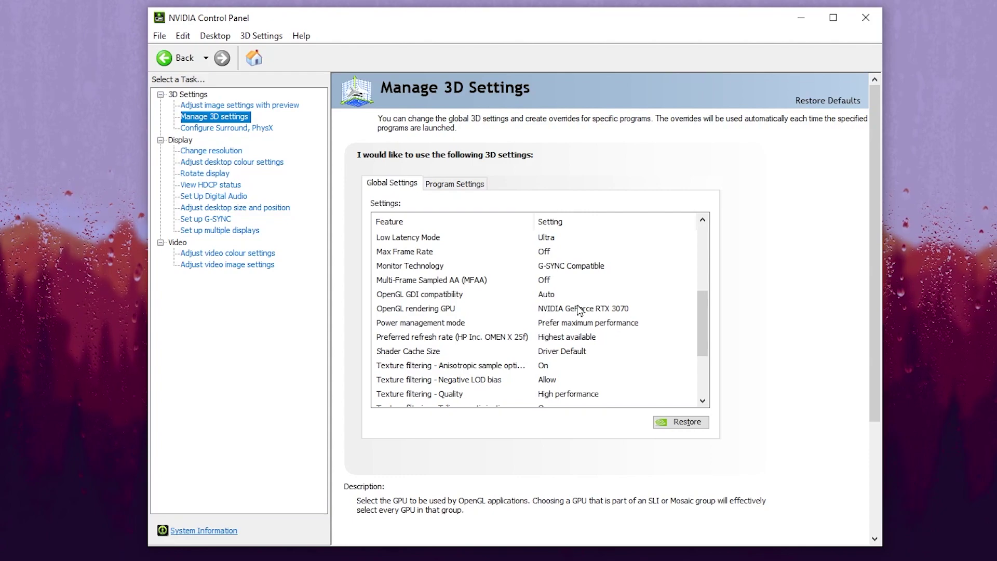
scroll(587, 318, "down", 2)
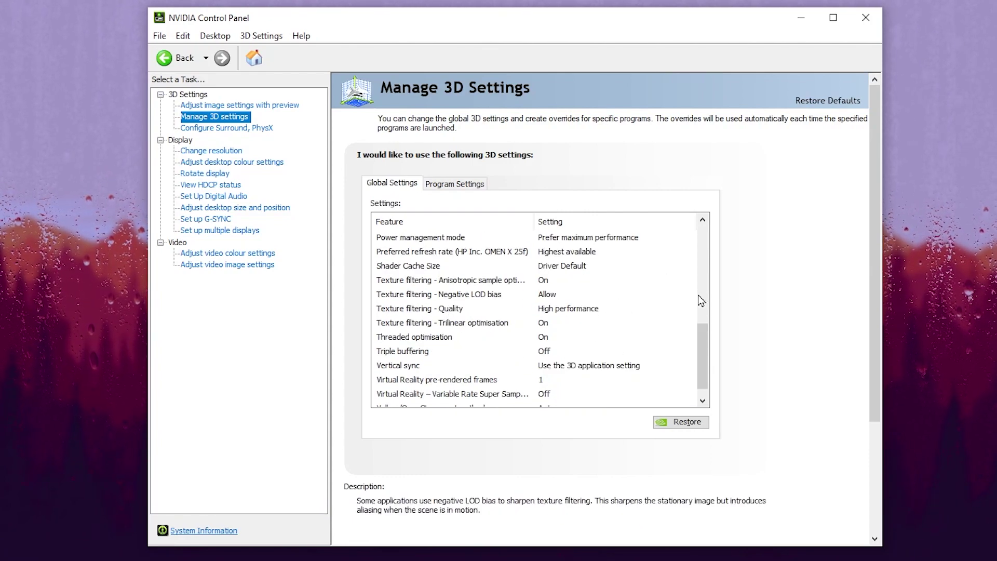
scroll(493, 322, "down", 1)
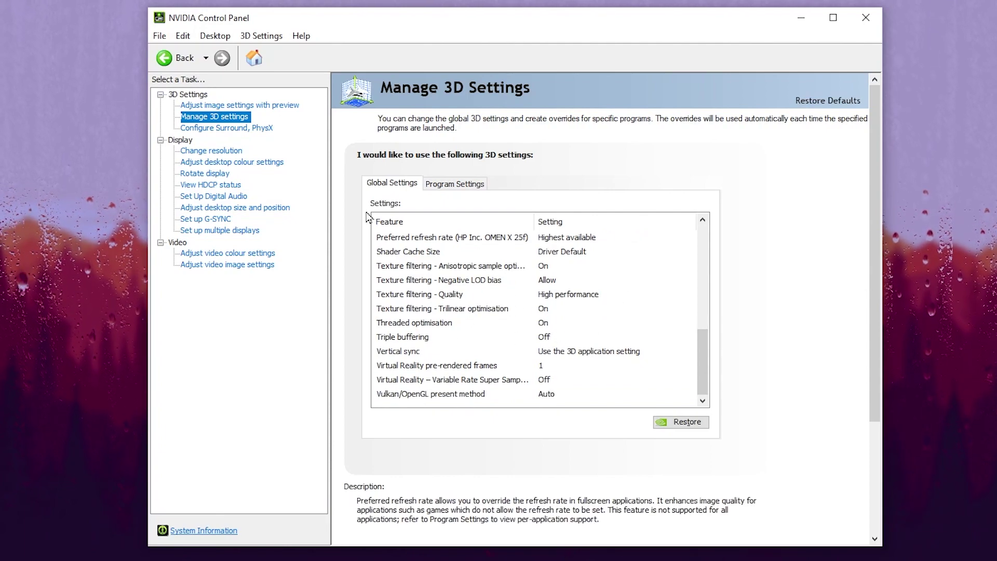
left_click(263, 128)
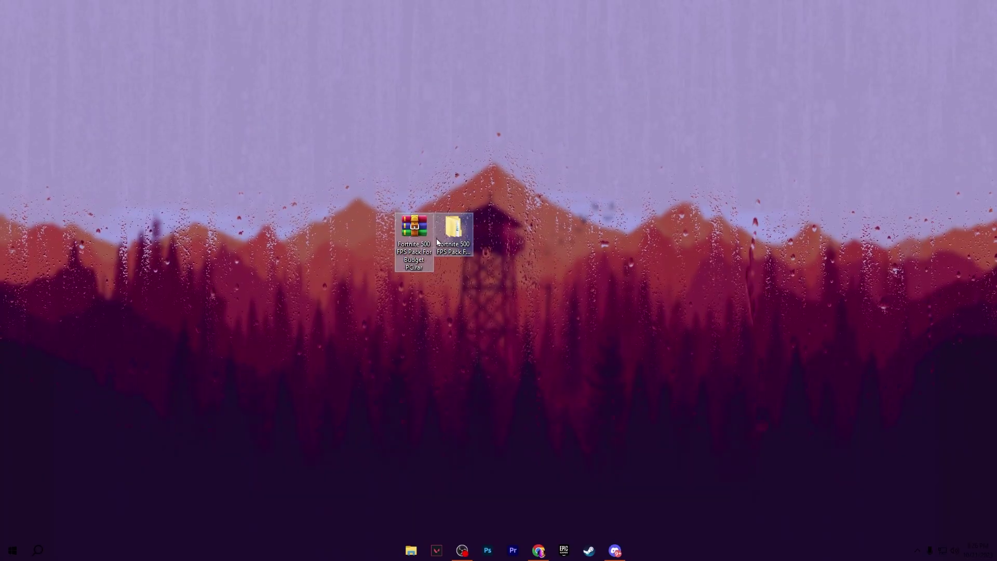
View the uptopacks.com download site in the browser and return to the desktop
left_click(546, 551)
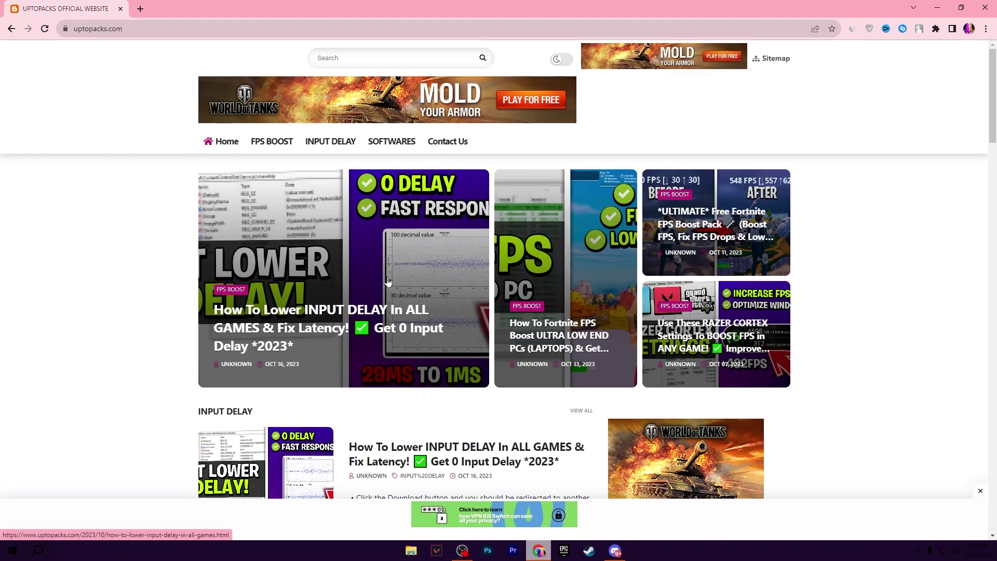
left_click(937, 8)
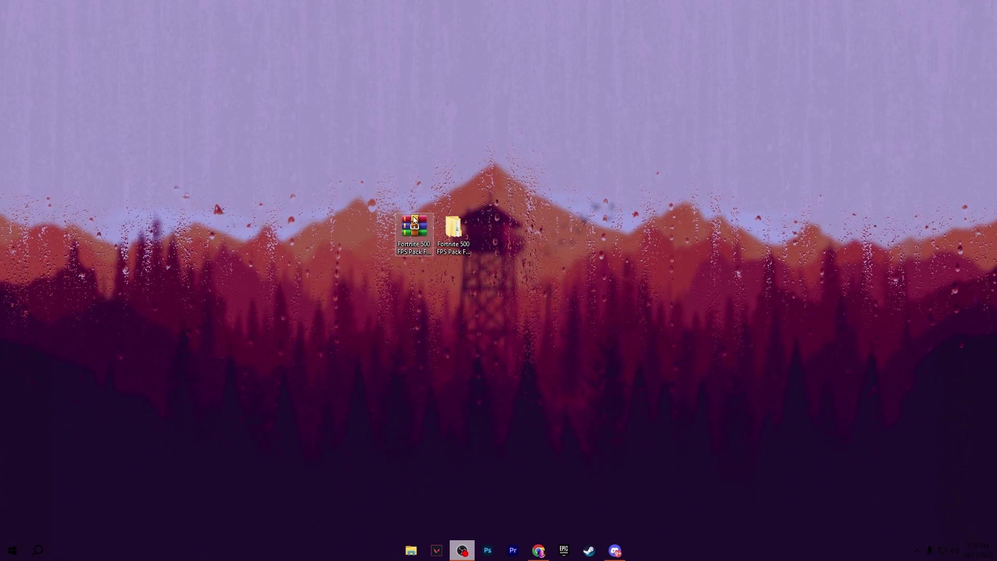
Add "disable power throttling.reg" from the Fortnite 500 FPS Pack's disable_power_throttling folder to the registry
double_click(444, 231)
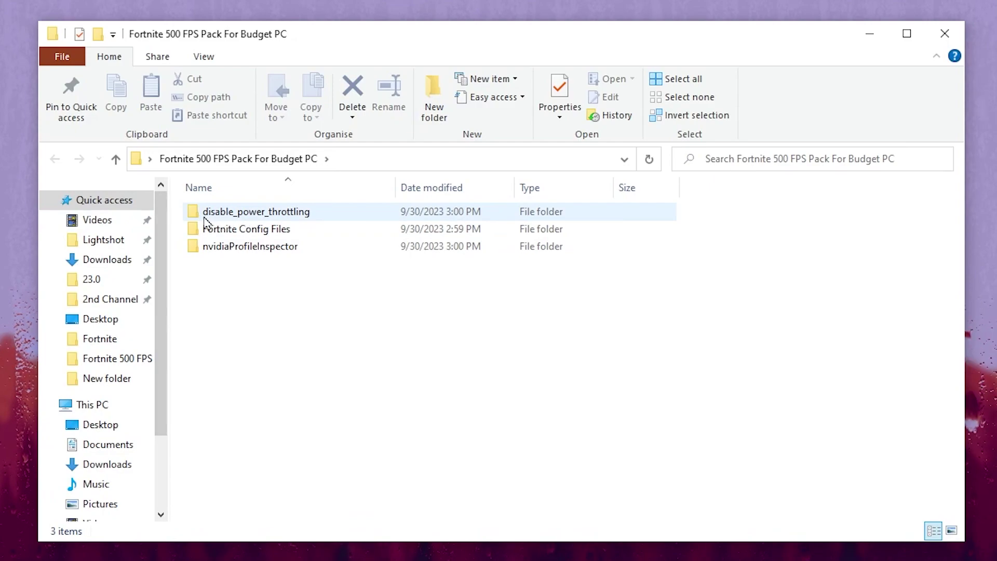
double_click(281, 213)
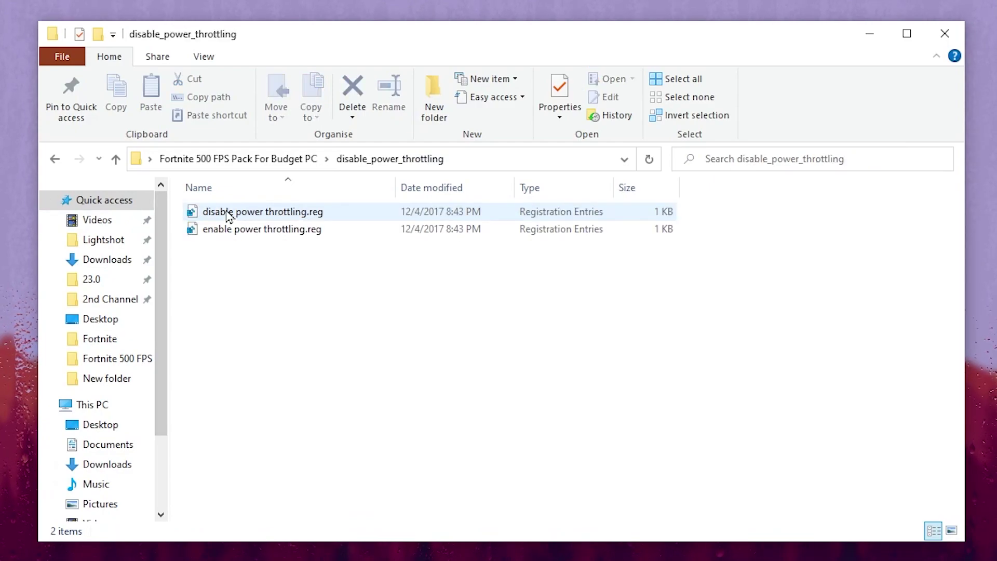
double_click(318, 215)
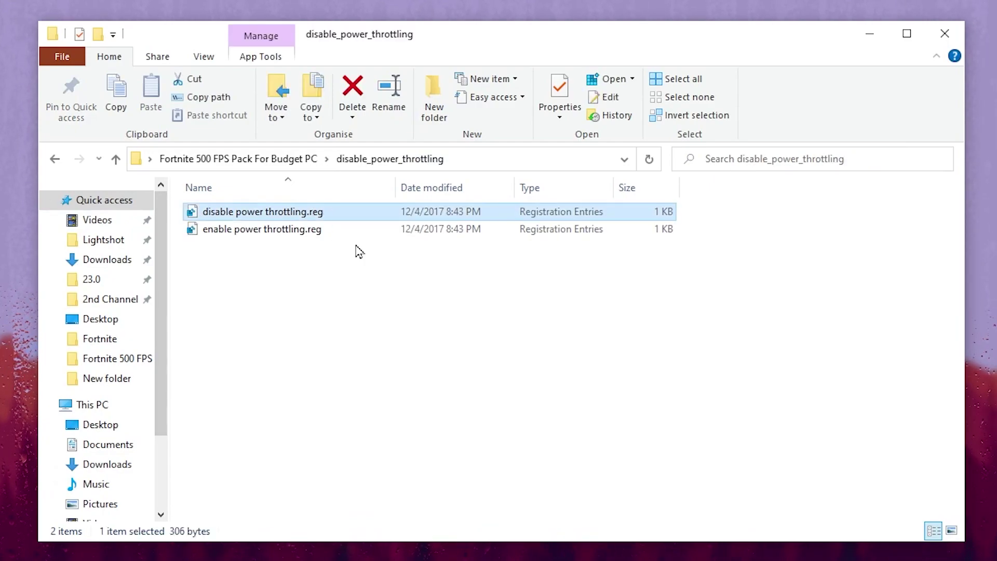
left_click(418, 457)
left_click(501, 437)
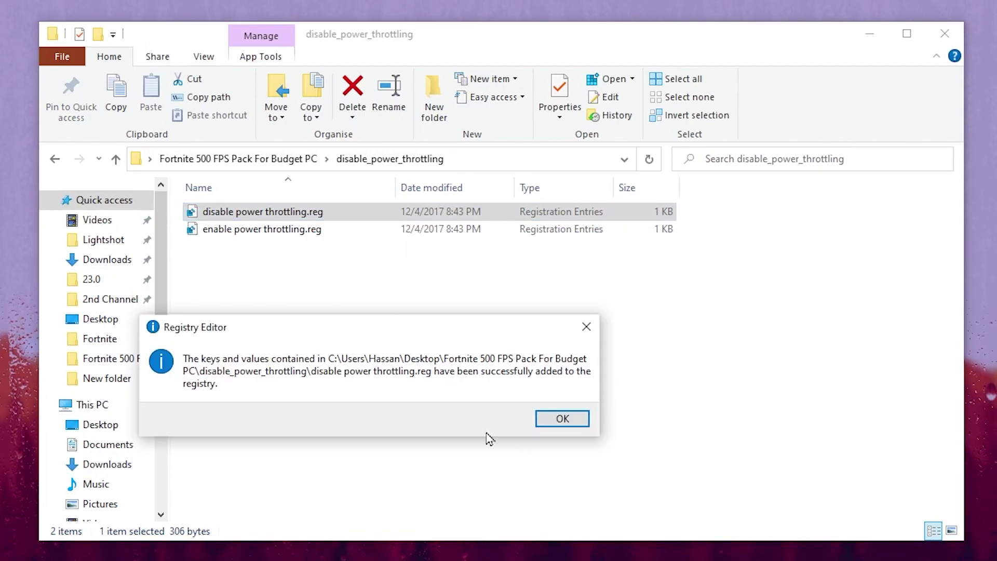
left_click(563, 421)
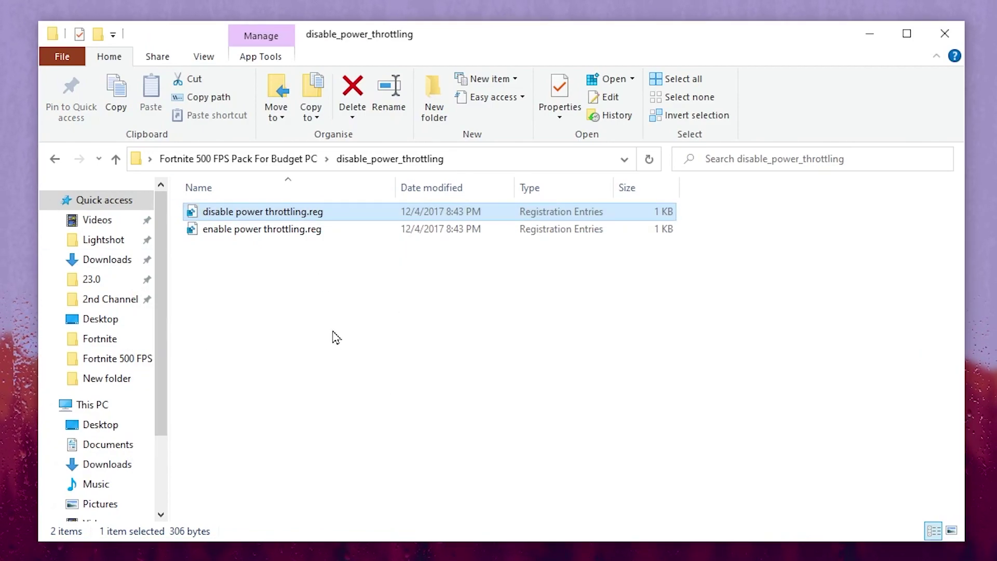
Copy GameUserSettings.ini from the Med End PC Optimized folder inside the pack's Fortnite Config Files
key("BackSpace")
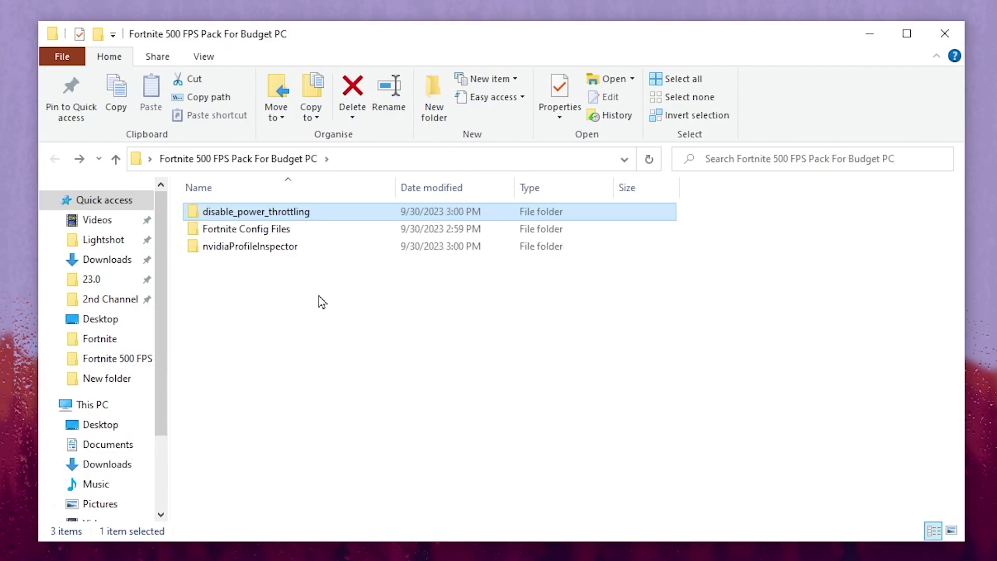
double_click(285, 231)
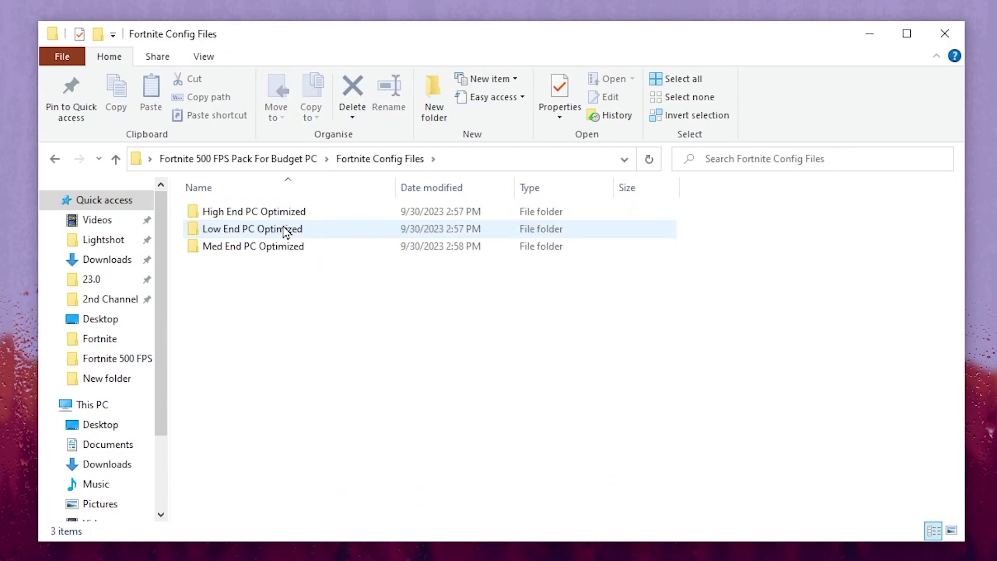
left_click_drag(388, 301, 240, 260)
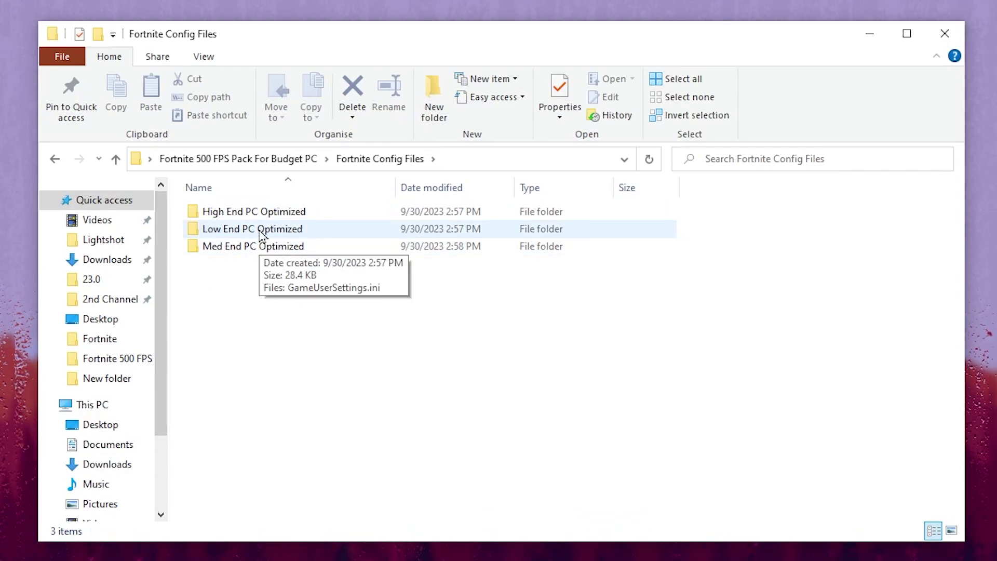
mouse_move(255, 252)
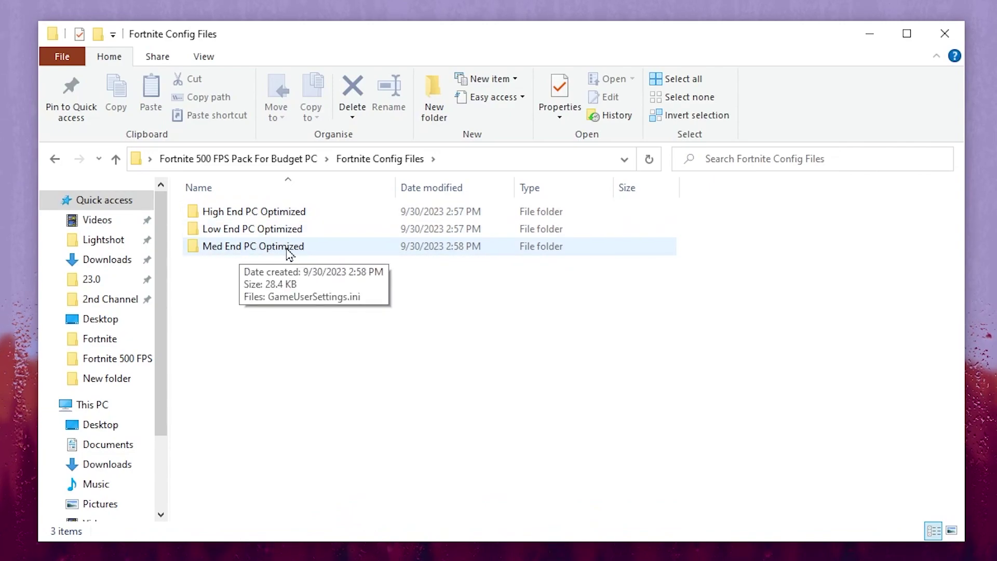
double_click(350, 248)
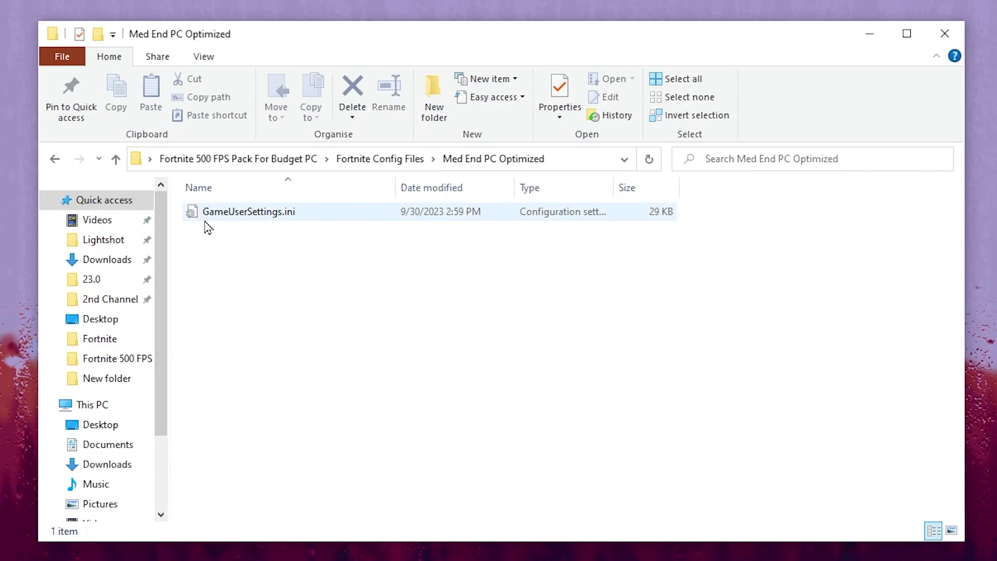
mouse_move(232, 220)
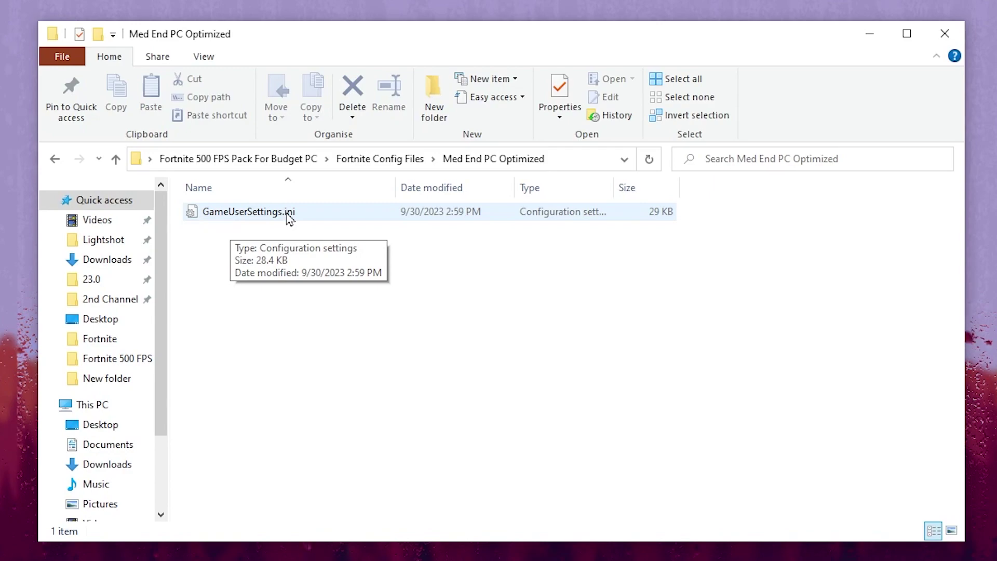
right_click(256, 215)
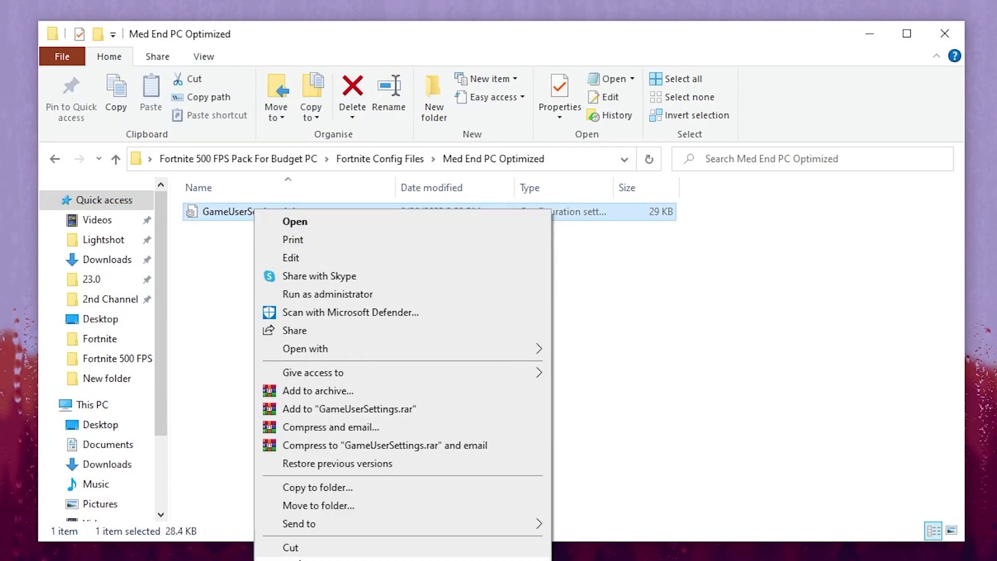
left_click(290, 560)
Open the local application data folder by running %localappdata%
key("super+r")
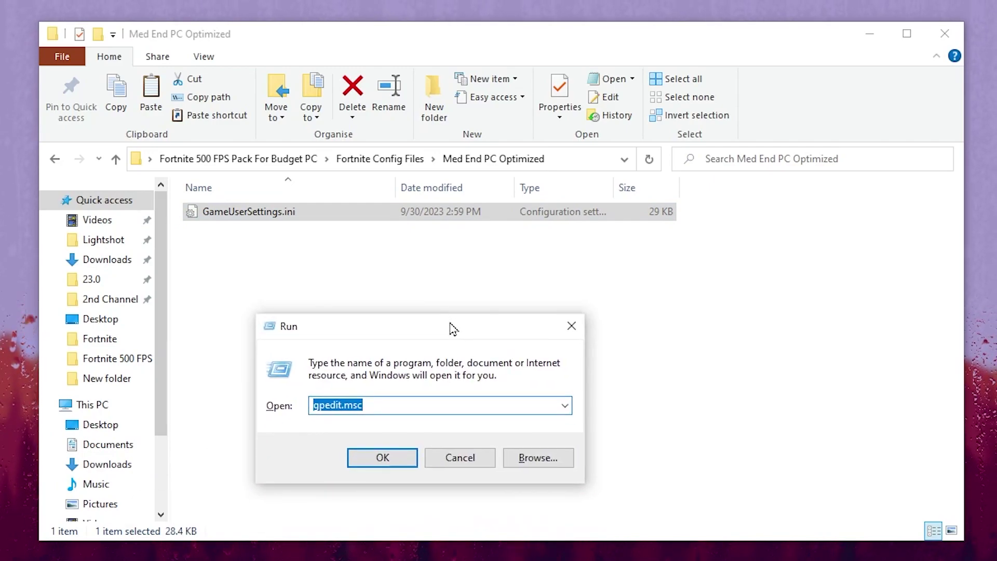
type("%")
key("Down")
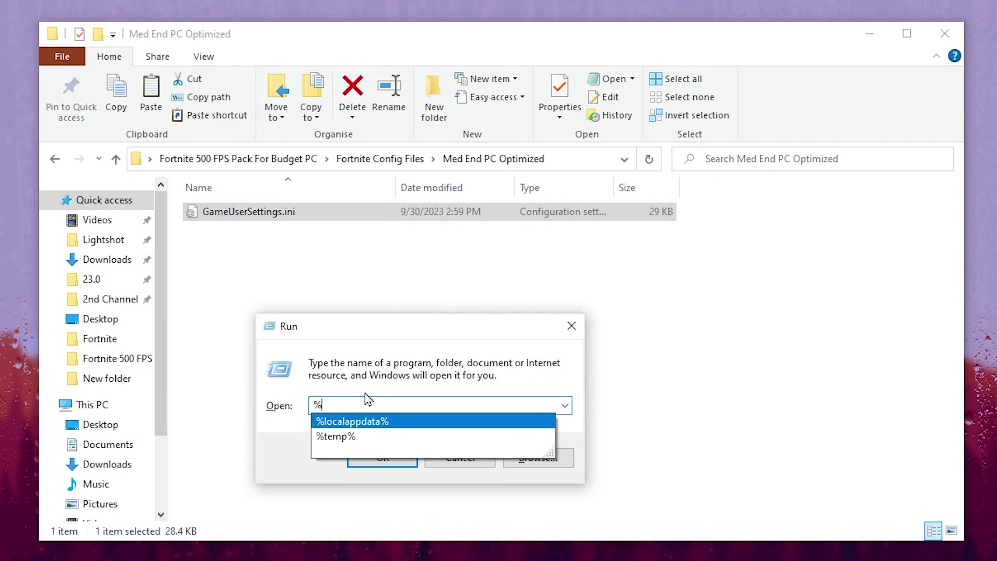
key("Return")
left_click(385, 457)
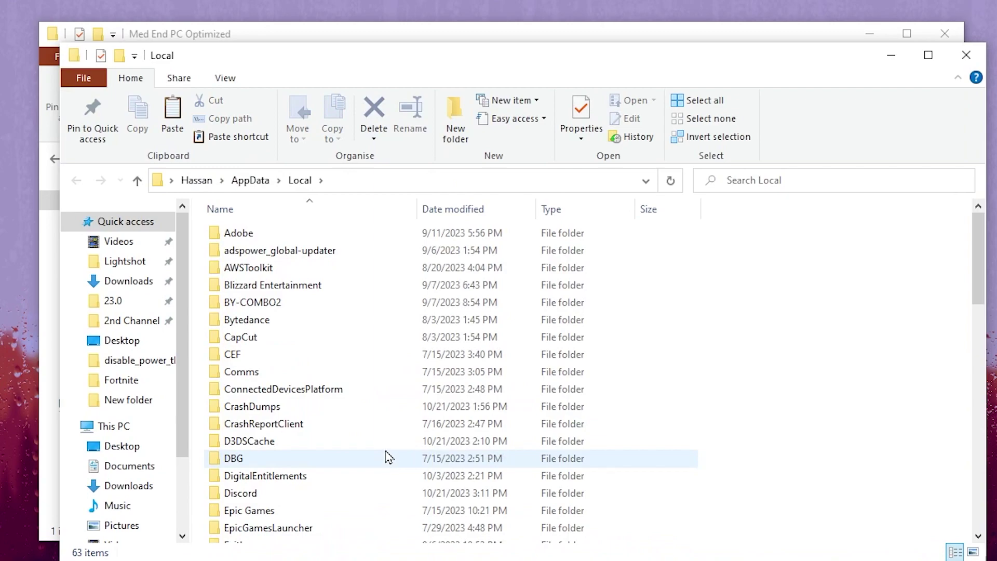
Paste the copied GameUserSettings.ini into the FortniteGame\Saved\Config\WindowsClient folder
scroll(345, 306, "down", 2)
scroll(259, 413, "down", 1)
double_click(253, 428)
double_click(244, 232)
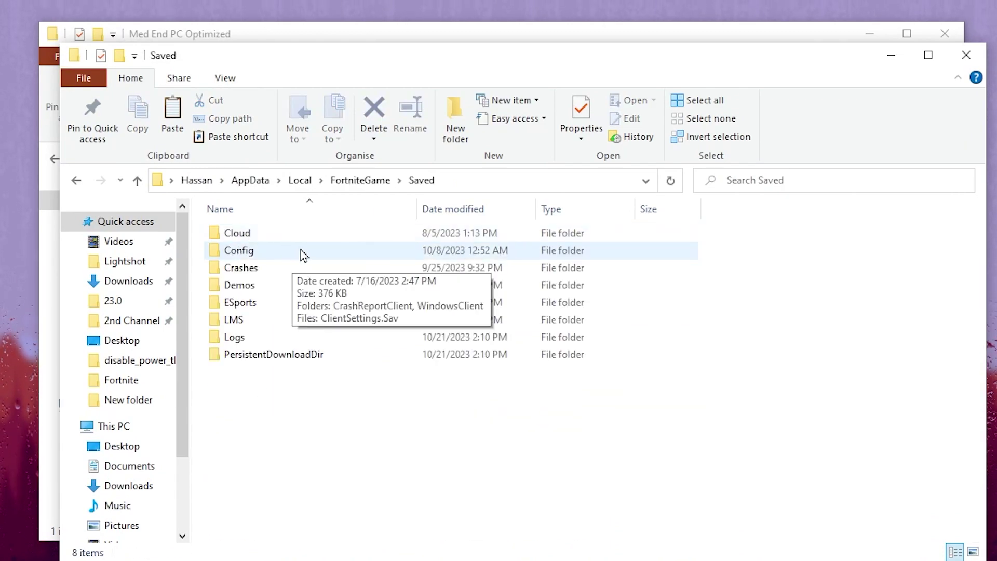
double_click(254, 253)
double_click(262, 252)
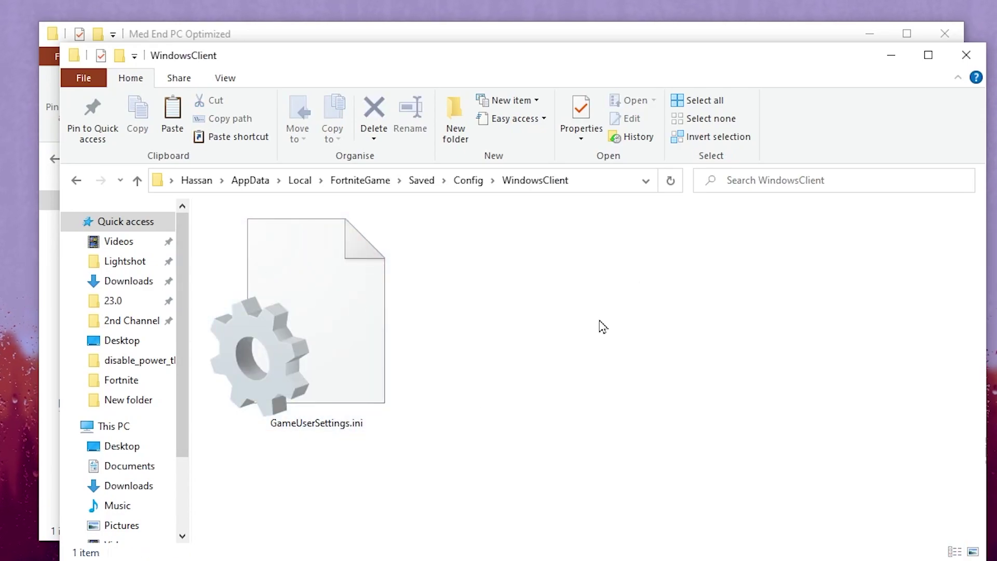
right_click(644, 278)
left_click(702, 396)
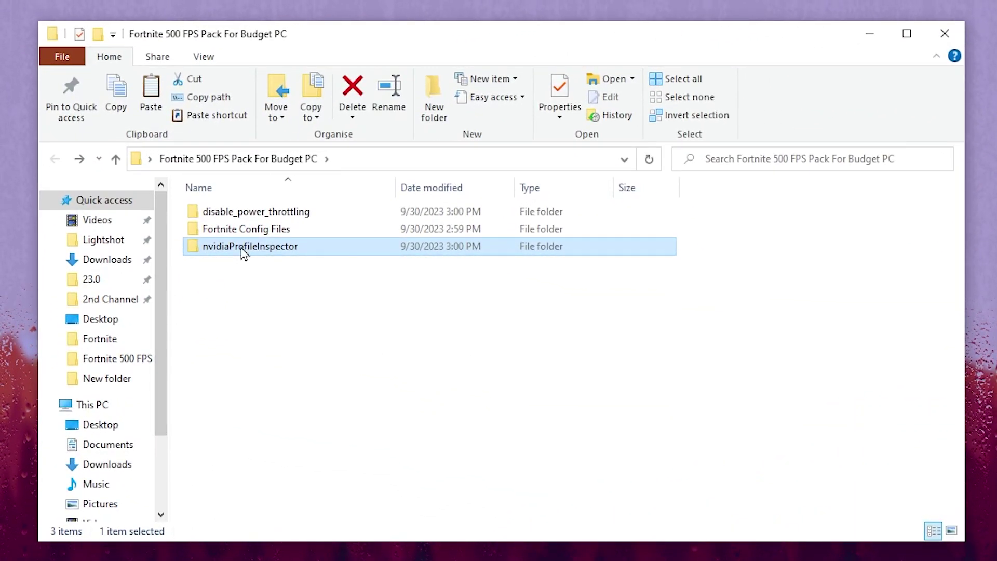
Run nvidiaProfileInspector.exe from the pack's nvidiaProfileInspector folder as administrator and allow it to make changes
double_click(327, 249)
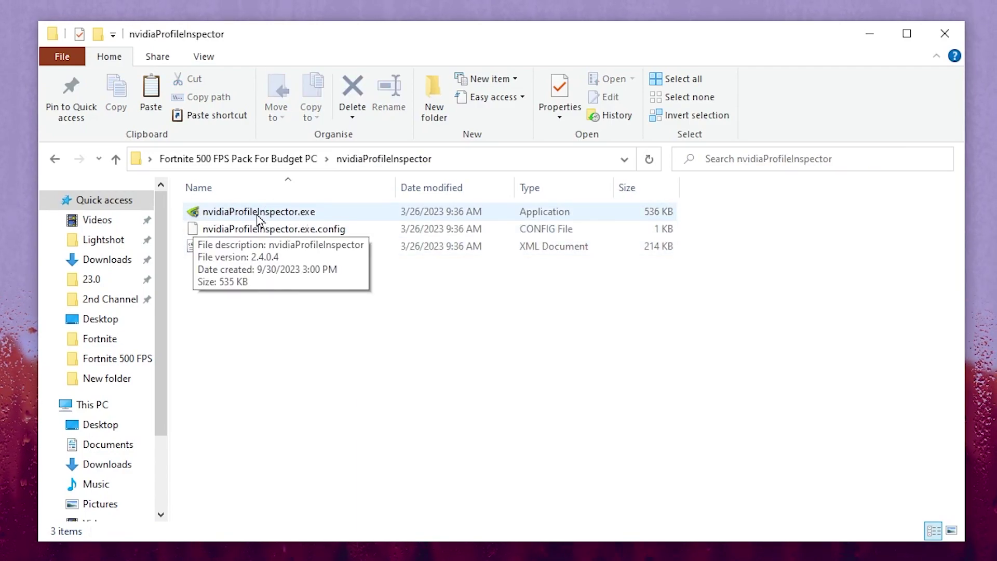
right_click(237, 213)
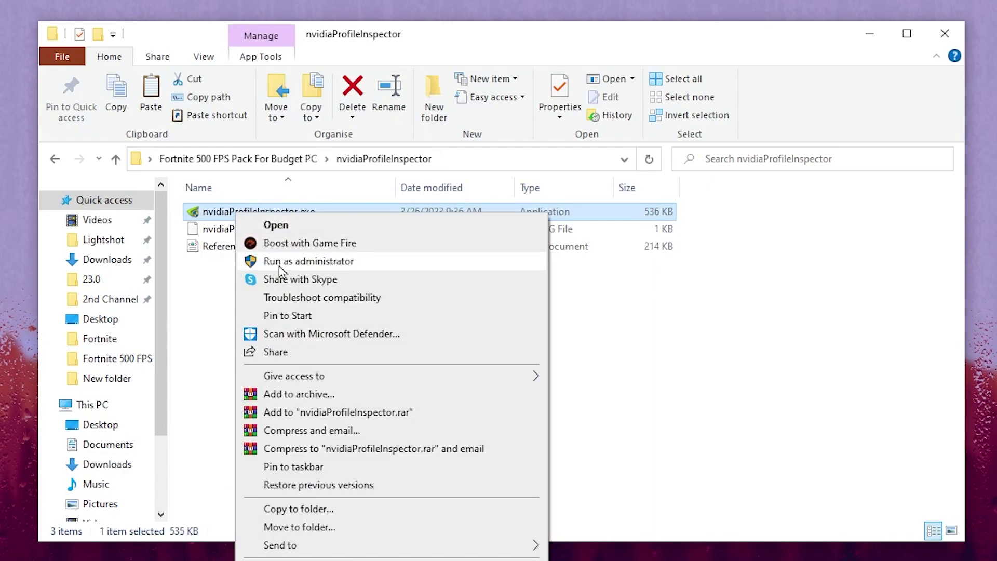
left_click(306, 261)
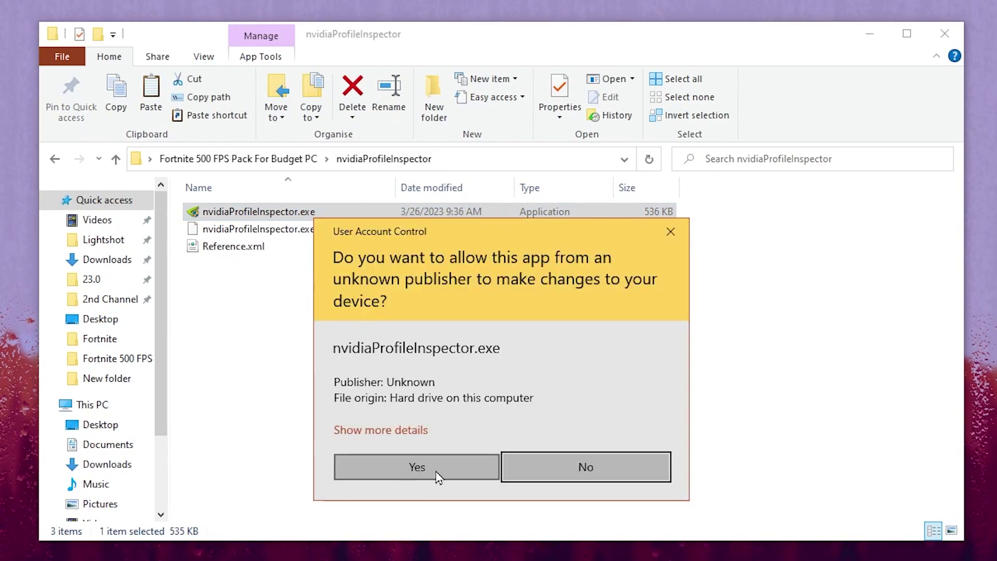
left_click(436, 469)
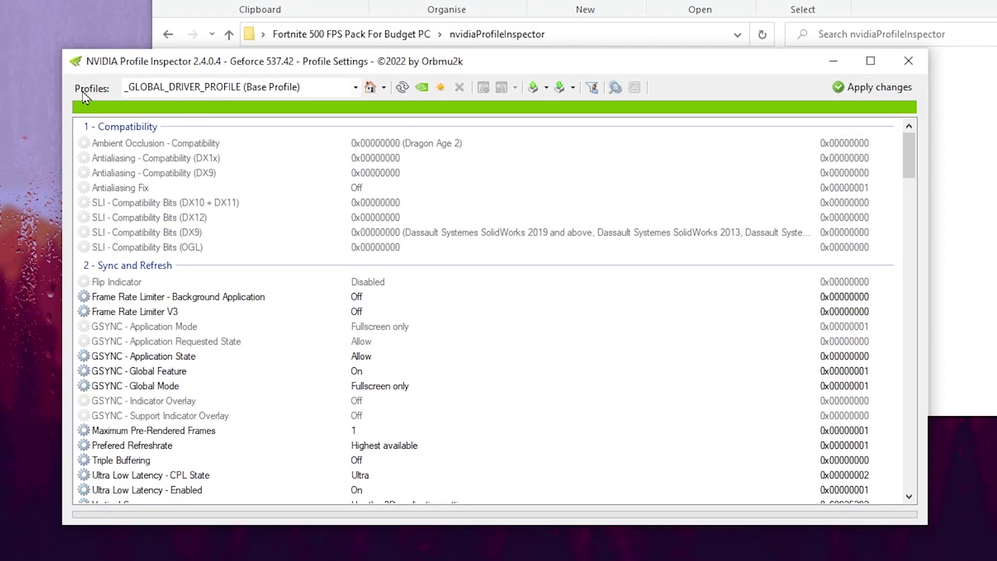
Load the Fortnite profile in NVIDIA Profile Inspector by searching the profiles for "FORT"
left_click(312, 89)
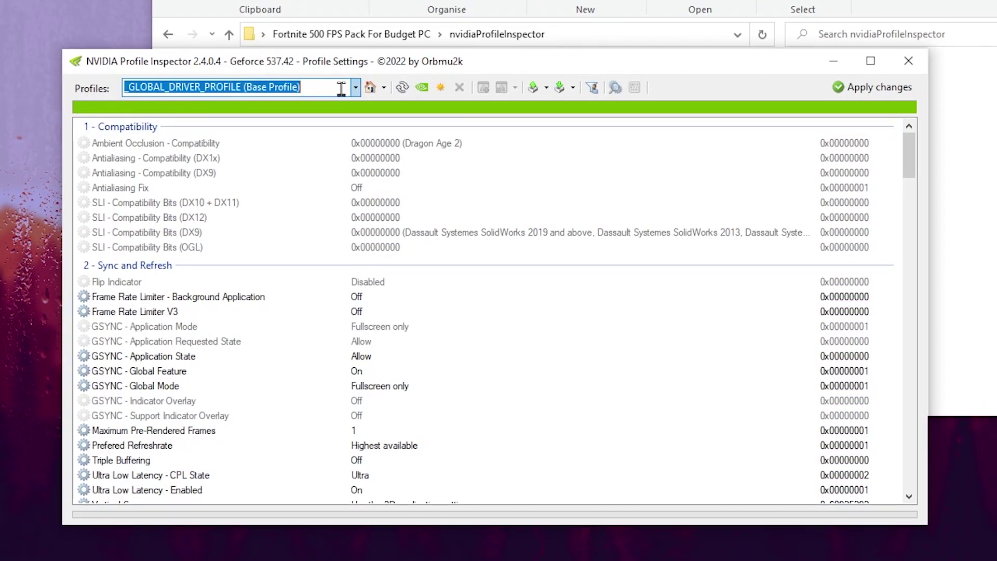
type("FORT")
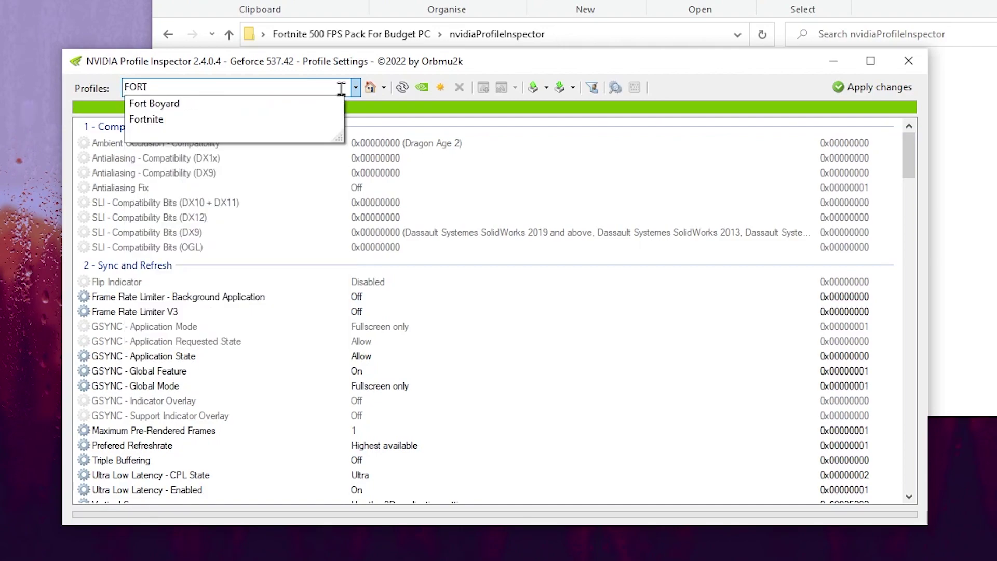
left_click(150, 119)
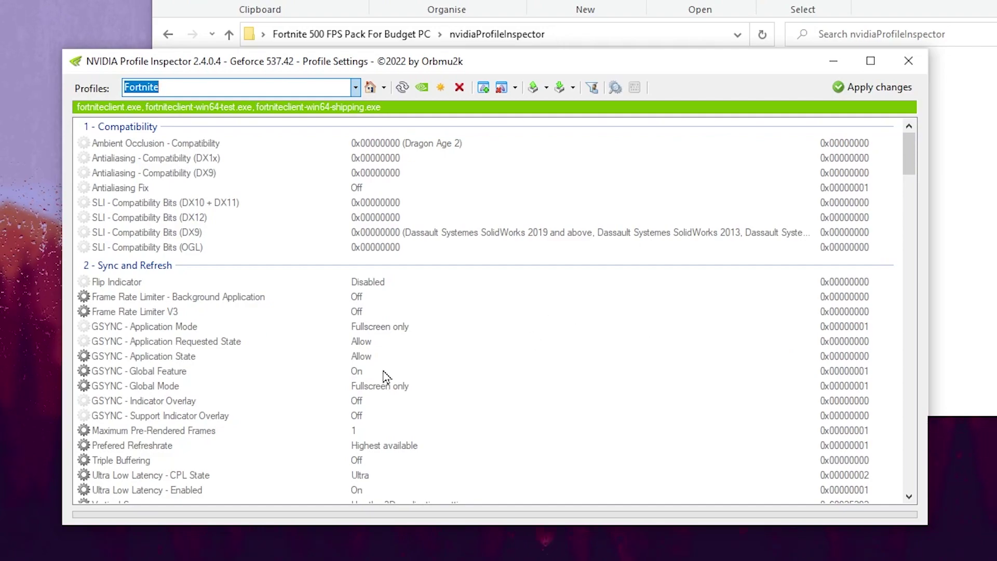
Set Antialiasing - Transparency Supersampling to 0x00000008 AA_MODE_REPLAY_MODE_ALL in the Fortnite profile
scroll(385, 376, "down", 4)
scroll(442, 342, "down", 3)
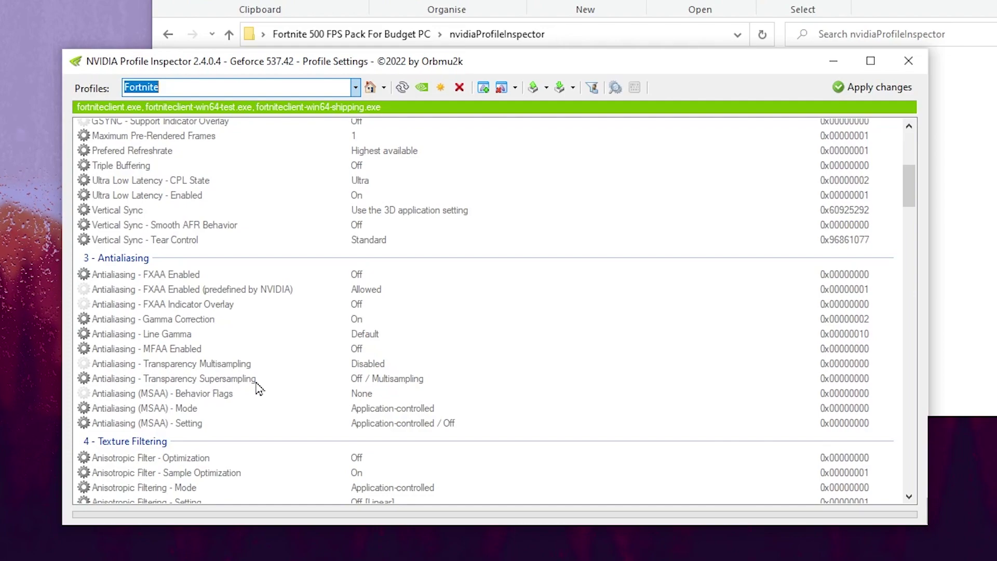
left_click(400, 384)
left_click(808, 378)
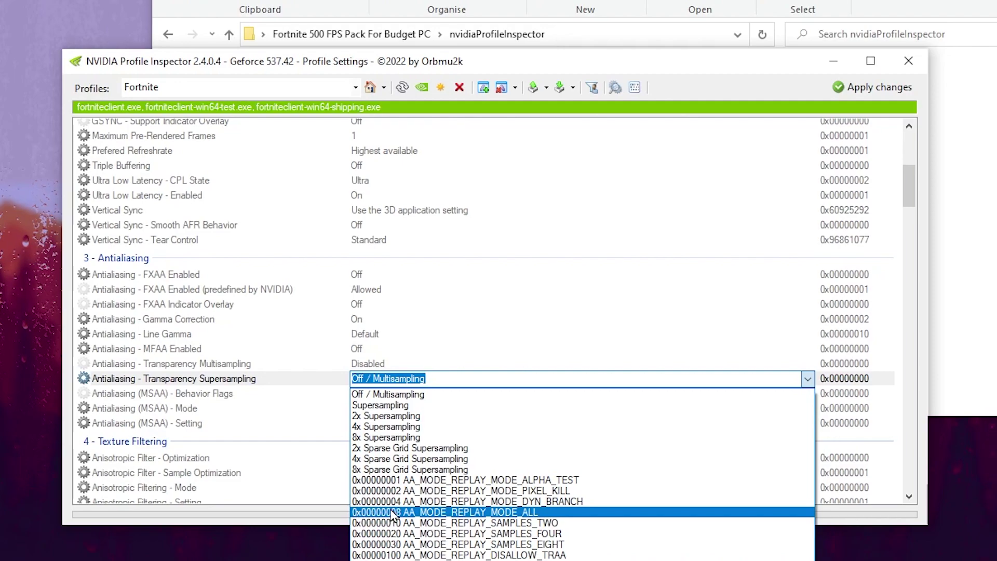
left_click(512, 512)
Set Texture Filtering - LOD Bias (DX) to +1.0000 in the Fortnite profile
scroll(282, 296, "down", 4)
scroll(244, 287, "down", 1)
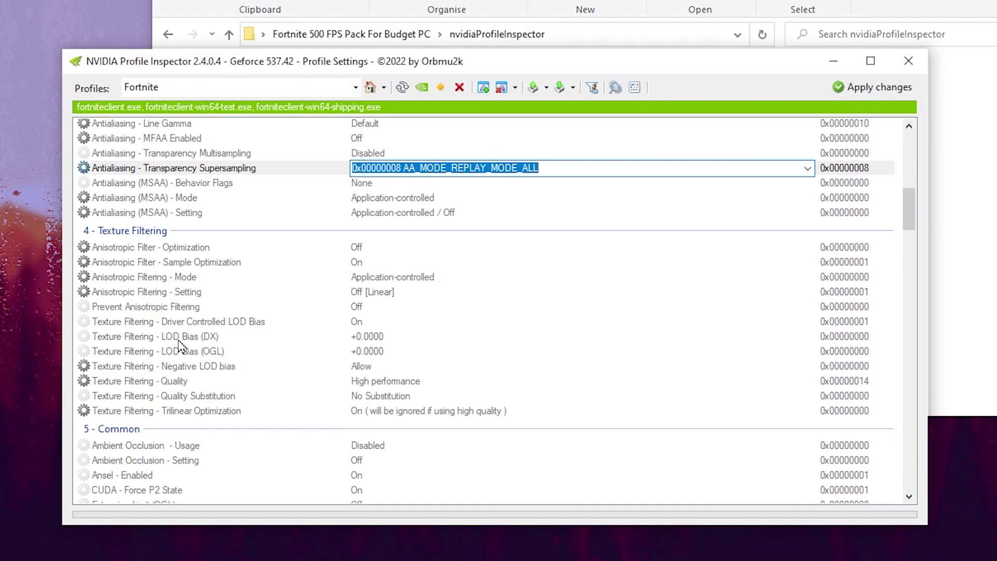
left_click(374, 337)
left_click(807, 336)
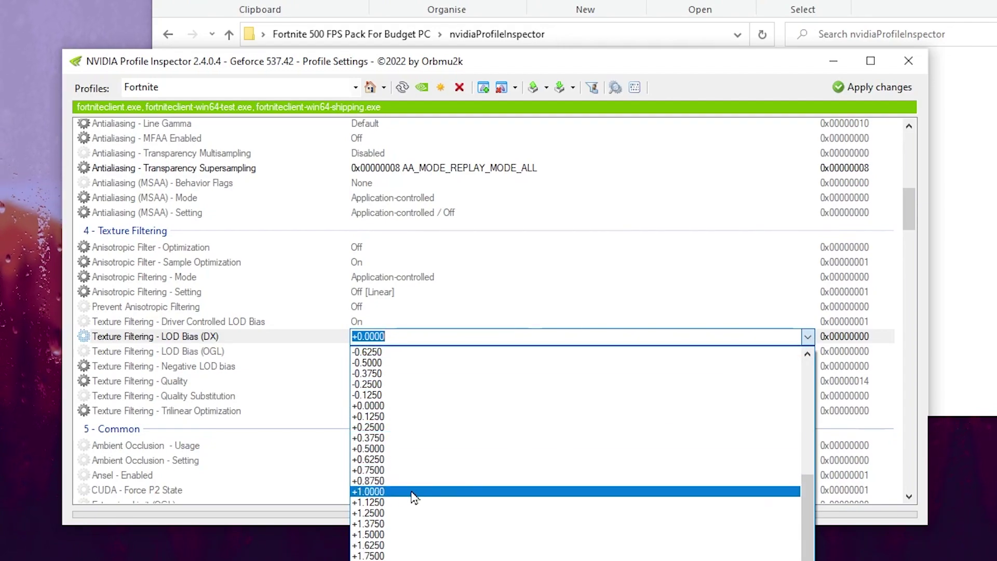
left_click(378, 496)
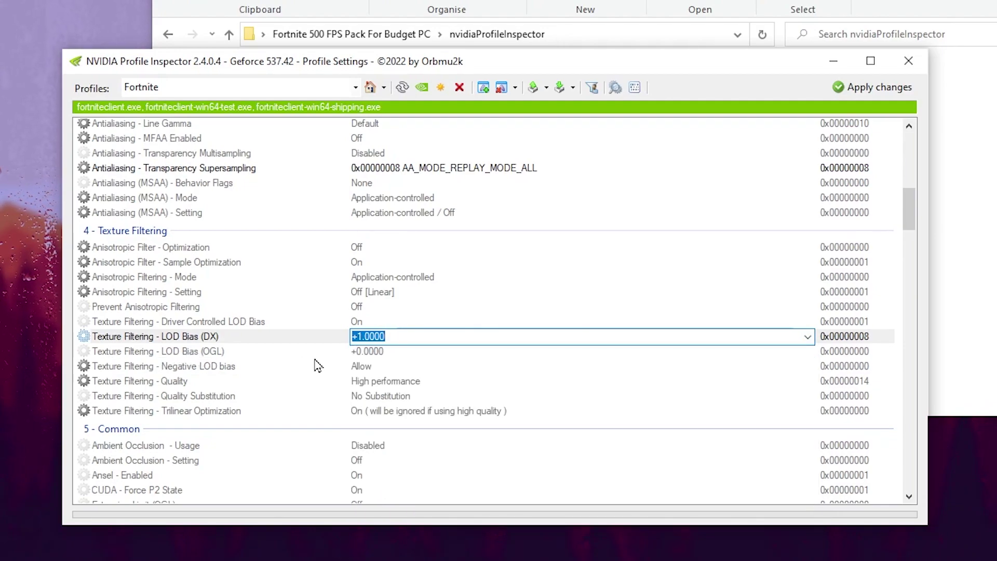
Set Texture Filtering - LOD Bias (OGL) to +1.0000 and apply the changes to the Fortnite profile
left_click(378, 352)
left_click(808, 352)
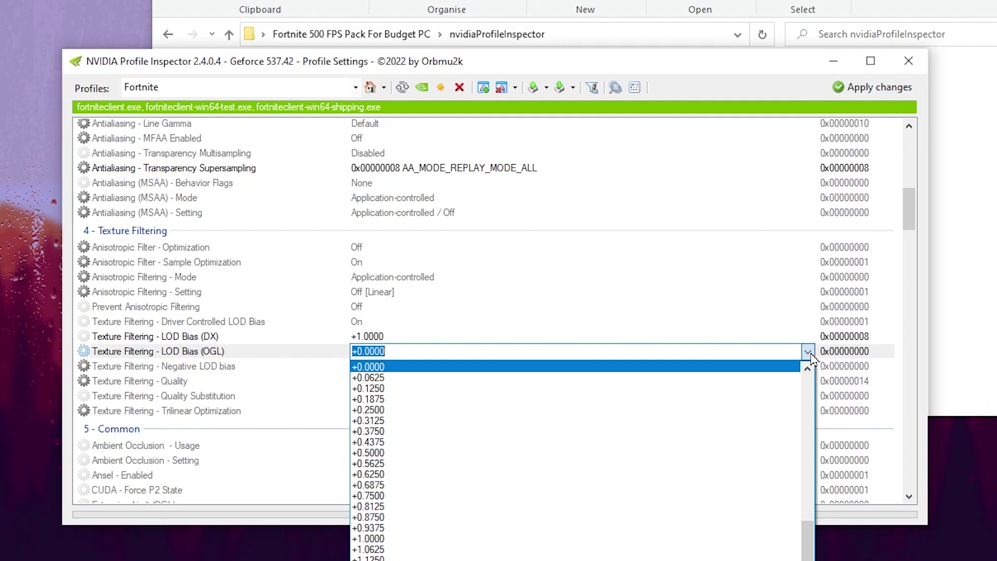
left_click(378, 540)
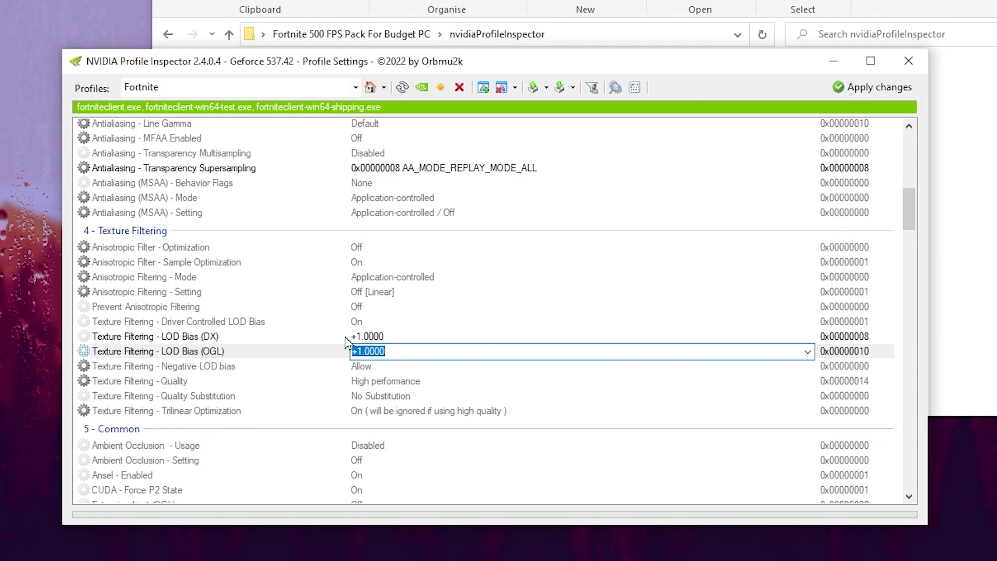
left_click(881, 89)
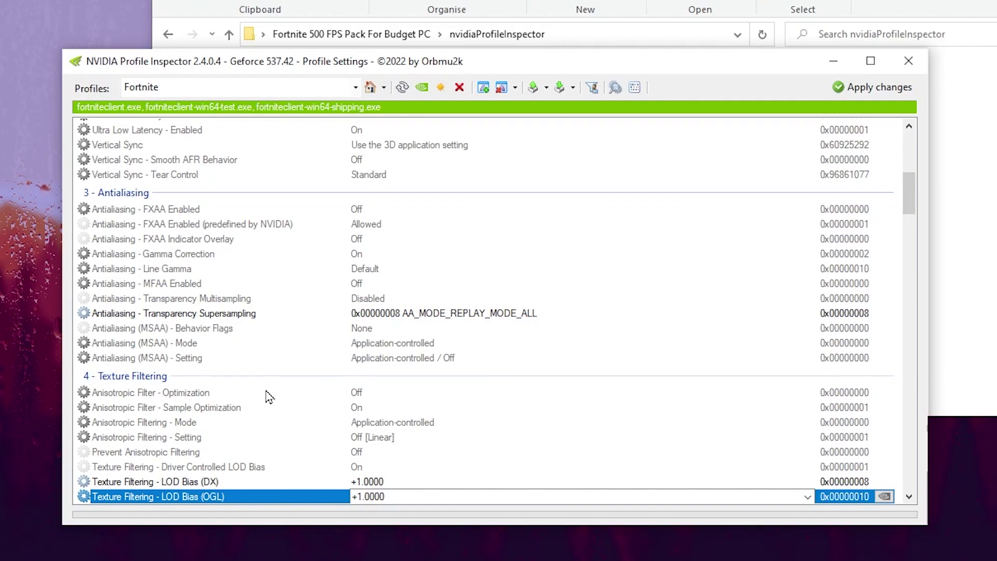
left_click(422, 88)
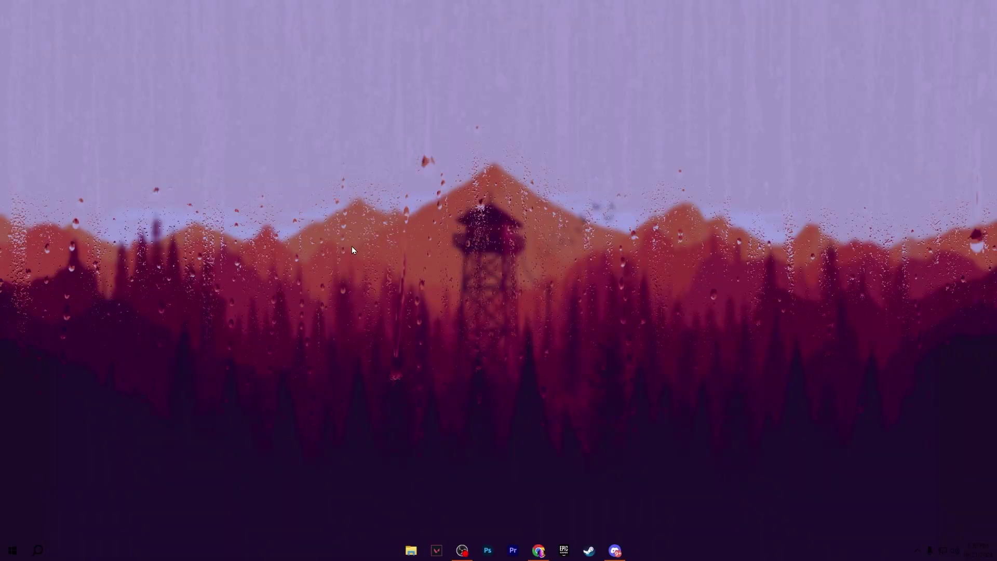
Open the Local Group Policy Editor by running gpedit.msc
key("super+r")
left_click_drag(101, 437, 530, 260)
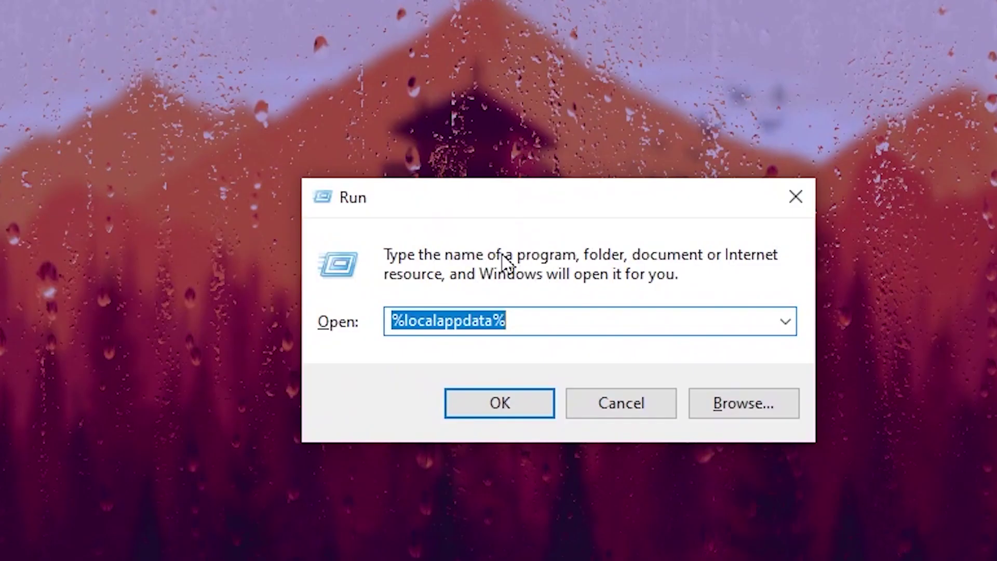
type("GP")
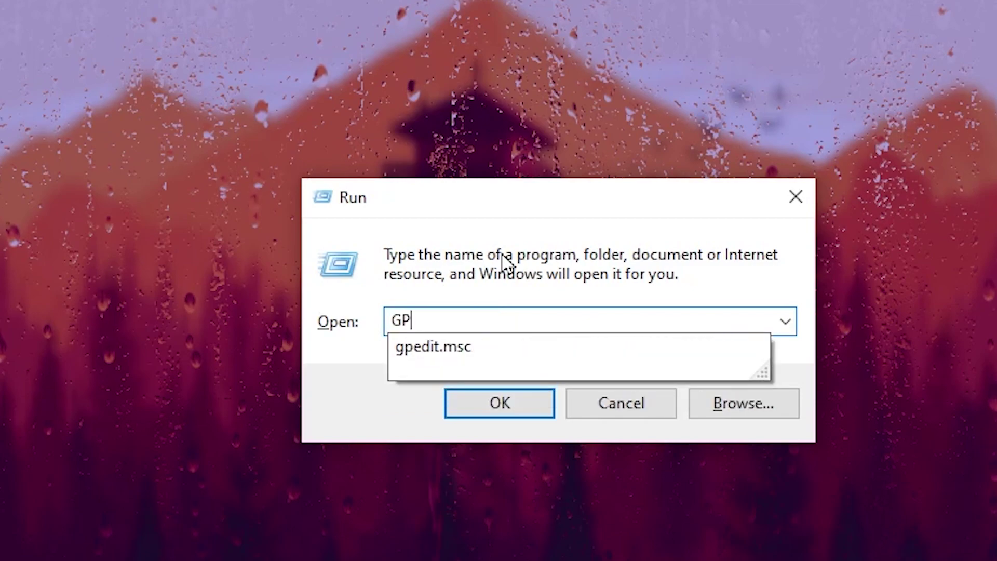
key("Down")
key("Return")
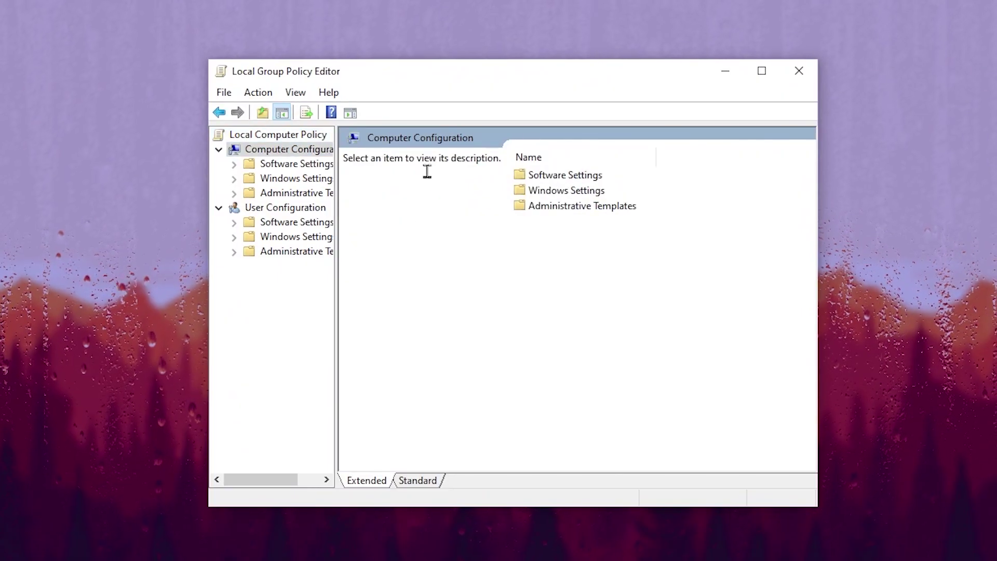
Open the App Privacy policies in Computer Configuration's Administrative Templates, within Windows Components
double_click(578, 208)
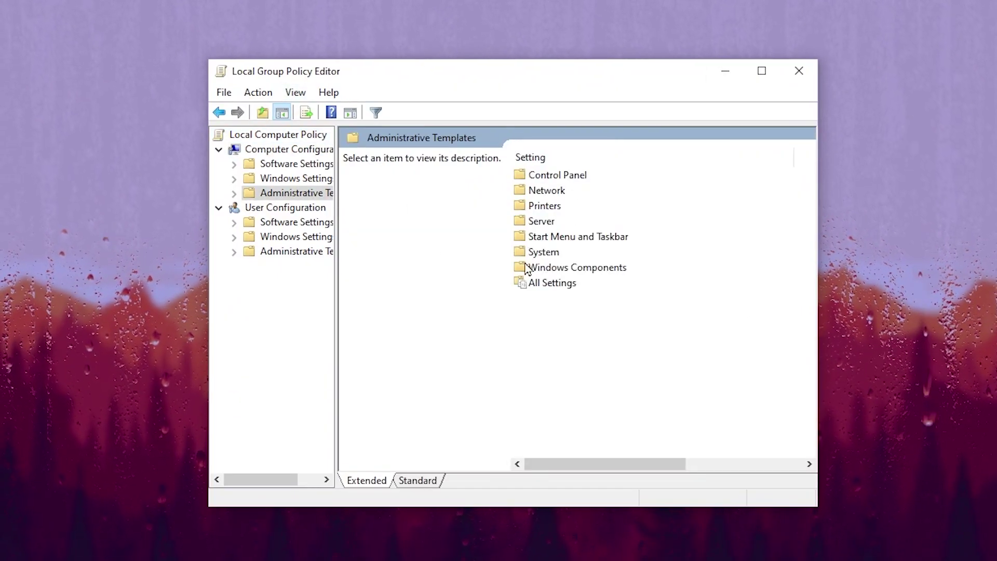
double_click(587, 267)
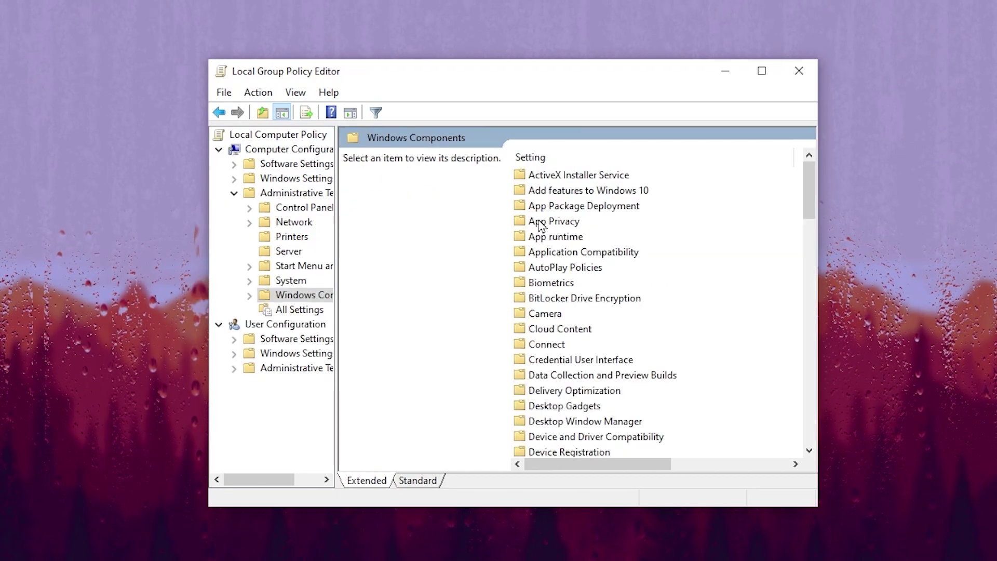
double_click(559, 222)
scroll(560, 224, "down", 2)
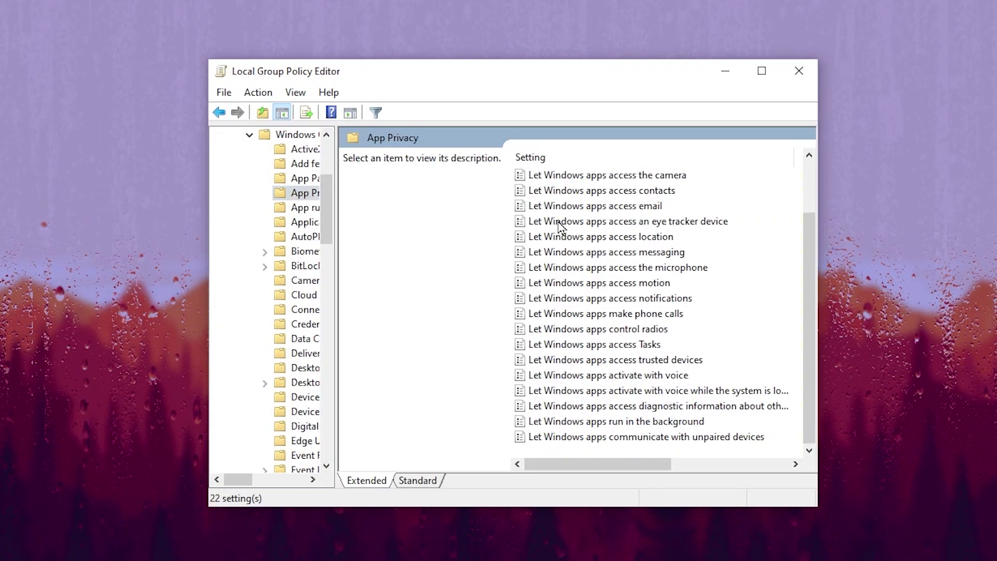
Enable the "Let Windows apps run in the background" policy with Force Deny as default for all apps, and close the policy editor
left_click(602, 423)
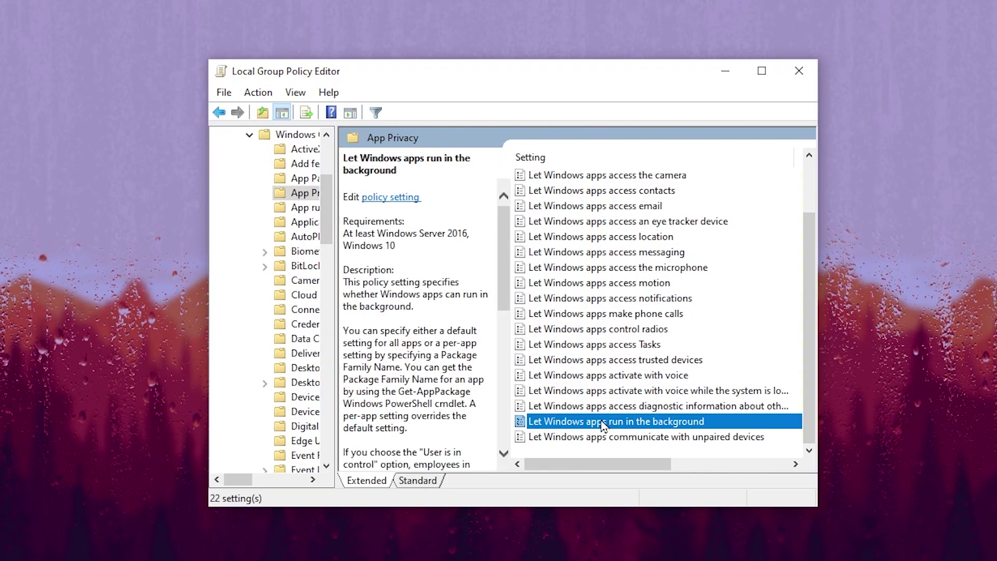
double_click(602, 423)
left_click(297, 141)
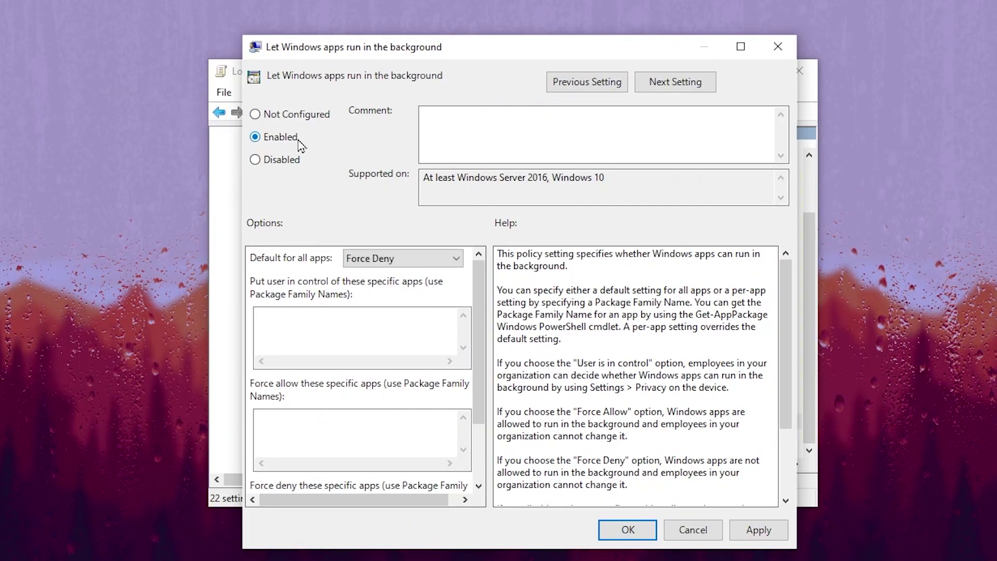
left_click(367, 258)
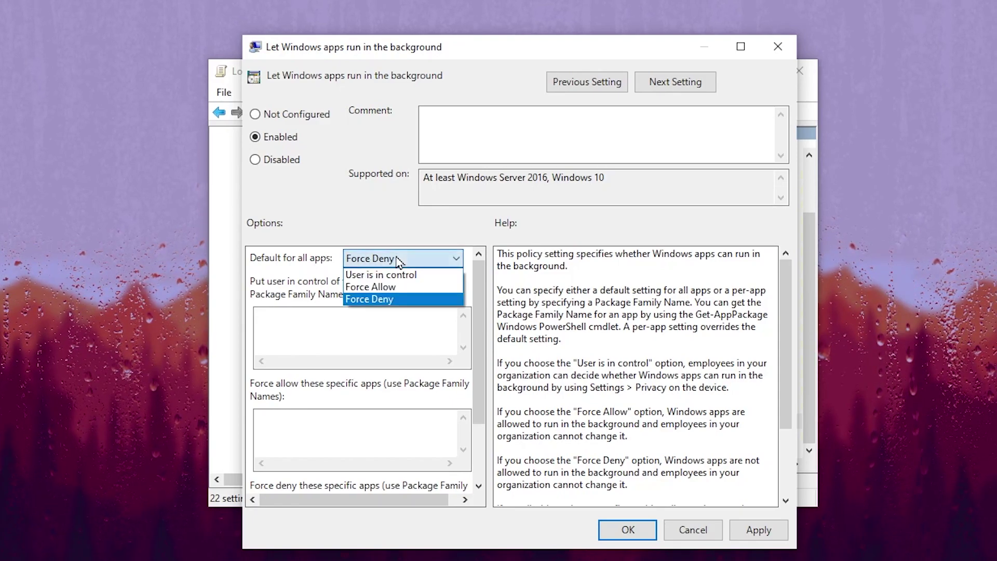
left_click(372, 297)
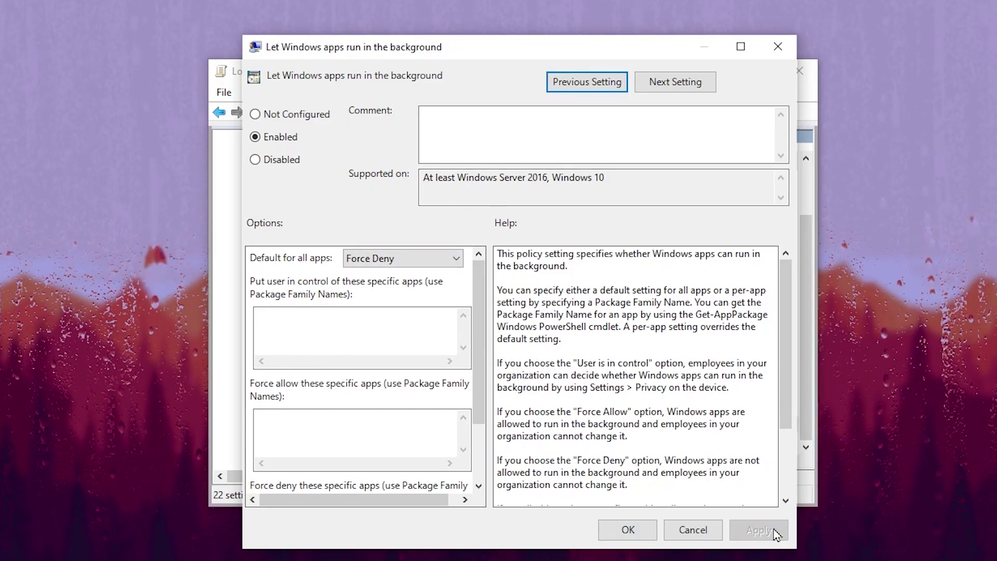
left_click(646, 533)
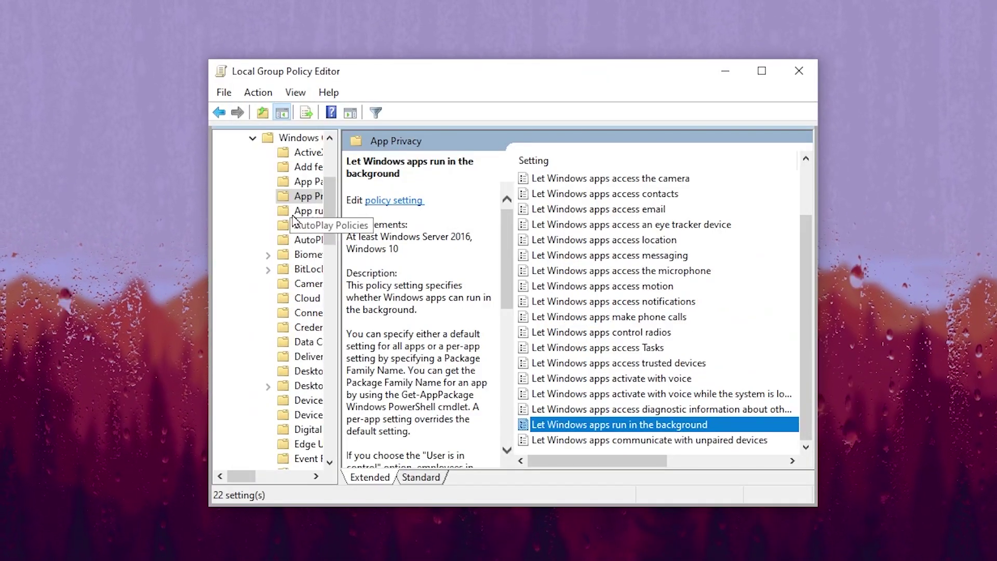
left_click(799, 72)
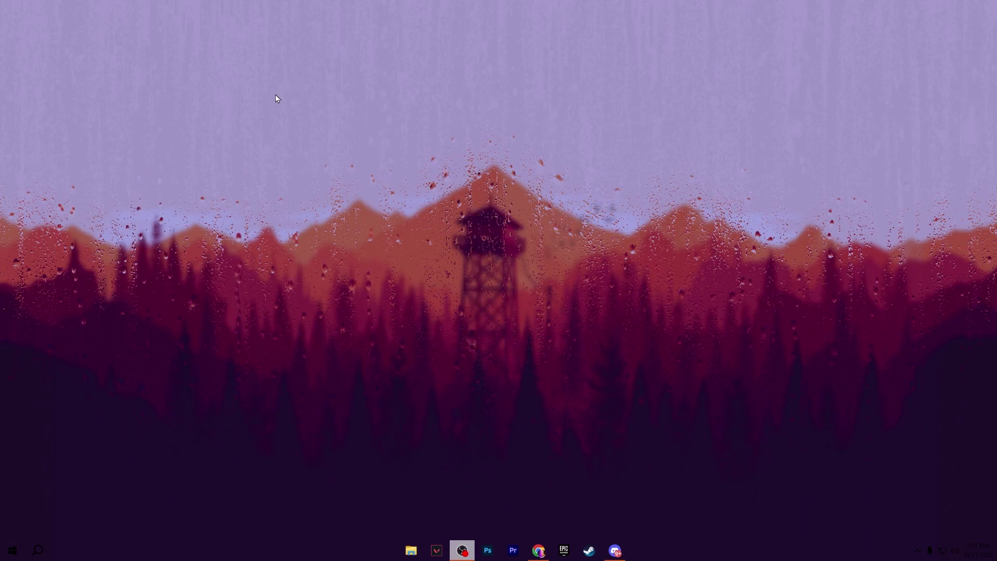
Open the advanced system settings from the Windows system About page
right_click(13, 551)
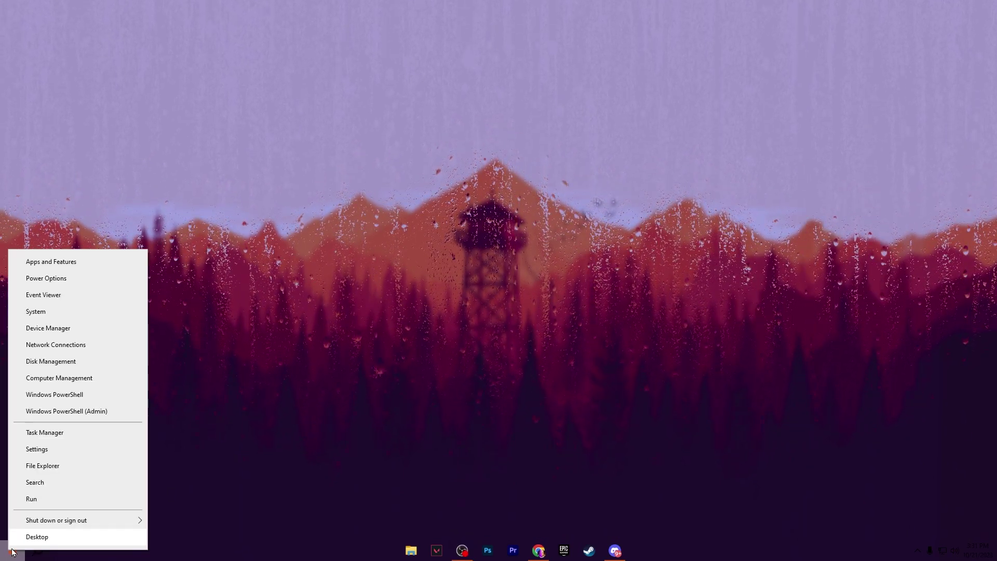
left_click(39, 314)
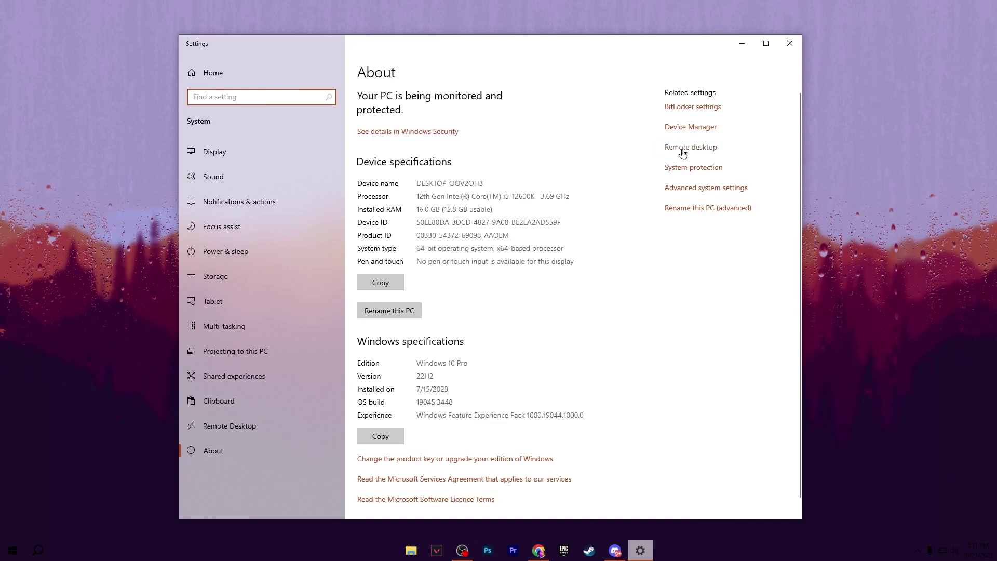
left_click(727, 189)
left_click_drag(166, 48, 491, 105)
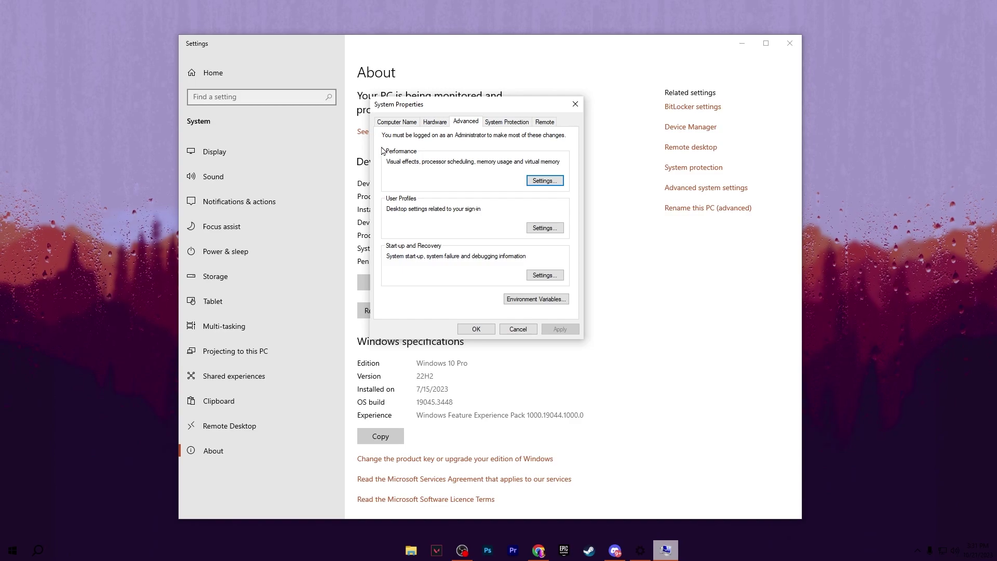
Confirm the performance options with visual effects adjusted for best performance, and close System Properties and Settings
left_click(529, 183)
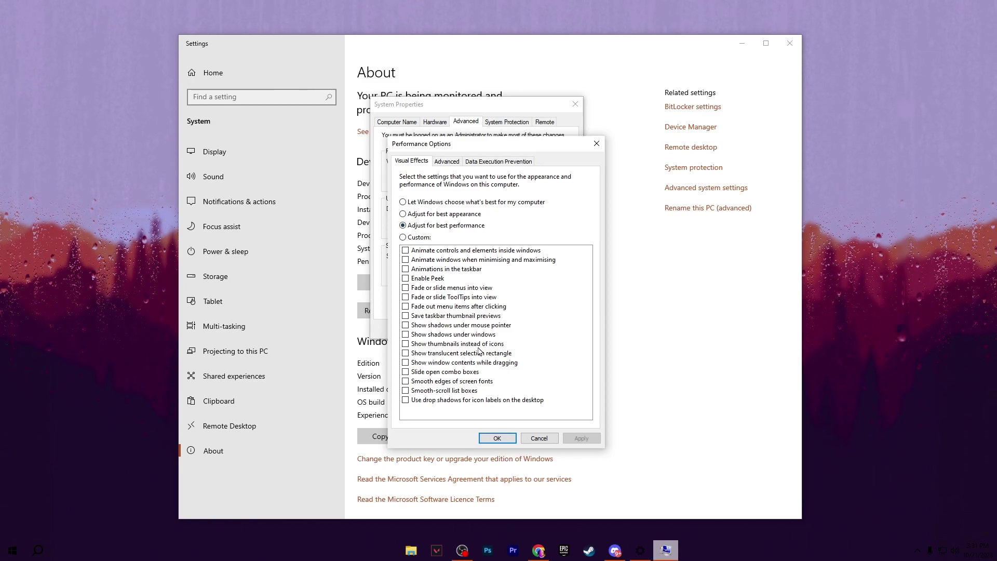
left_click(496, 438)
left_click(478, 329)
left_click(789, 43)
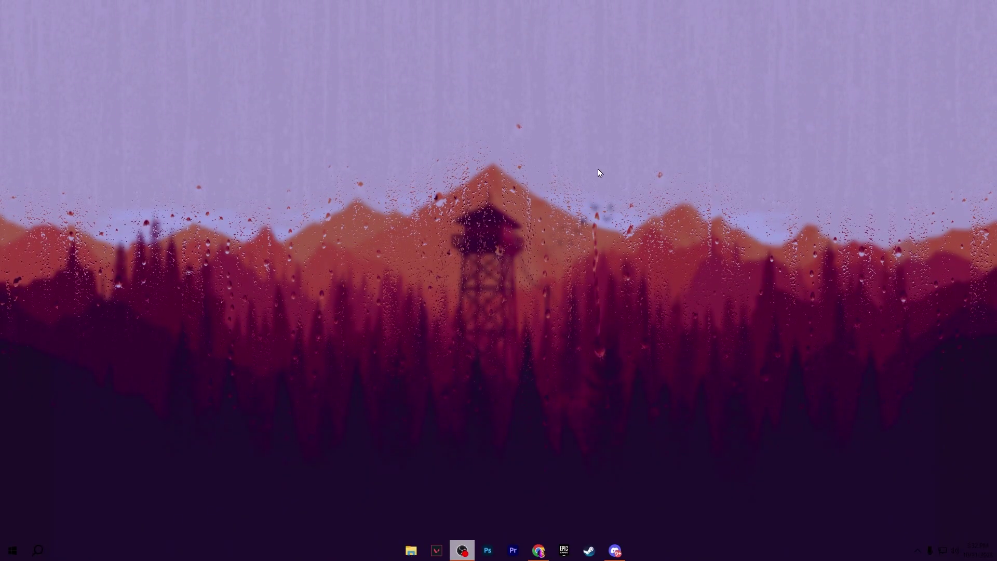
Search Windows for "POWER" and open the Power & sleep settings
left_click(46, 556)
type("POWER")
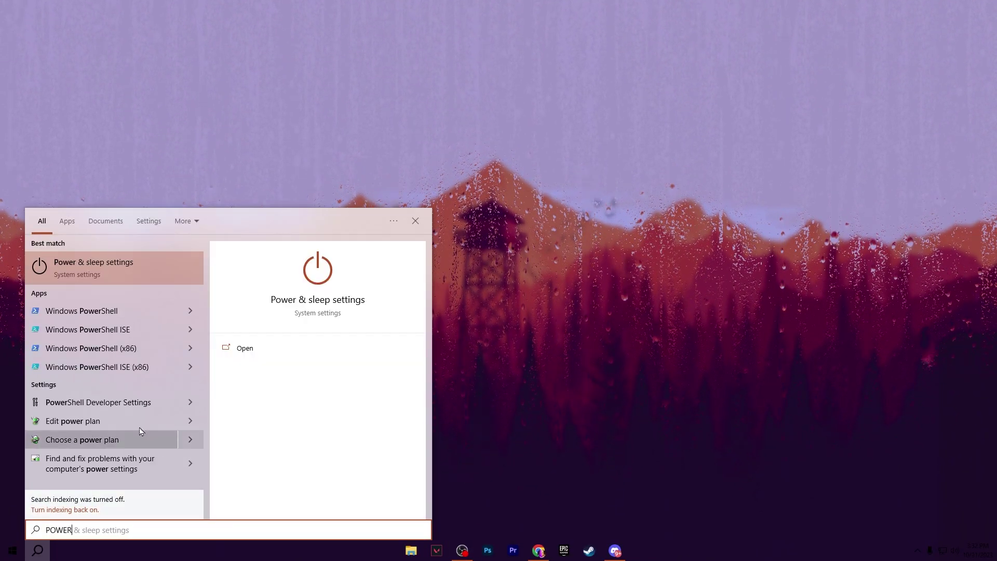
left_click(108, 272)
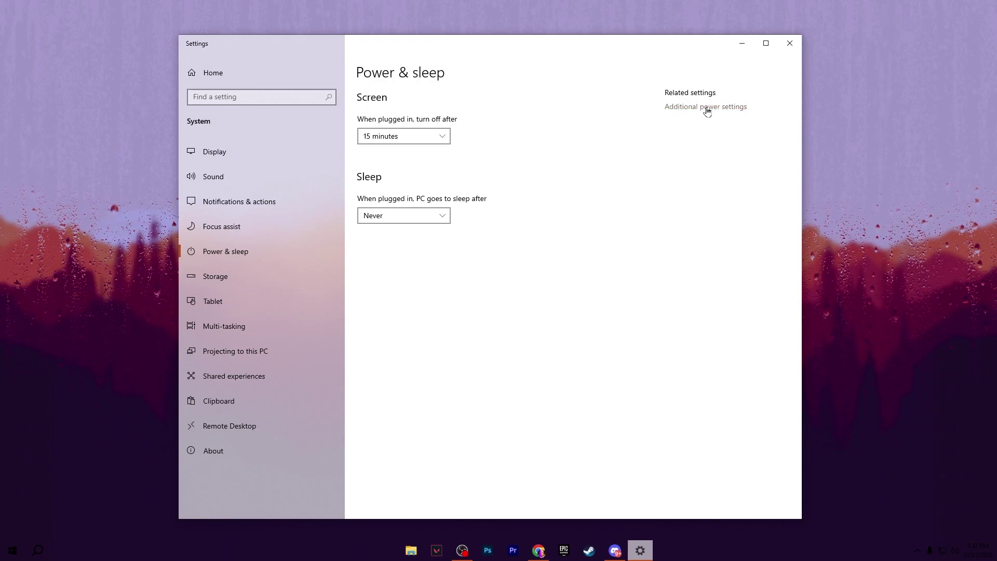
Open the advanced power settings of the High performance plan from the additional power settings
left_click(706, 107)
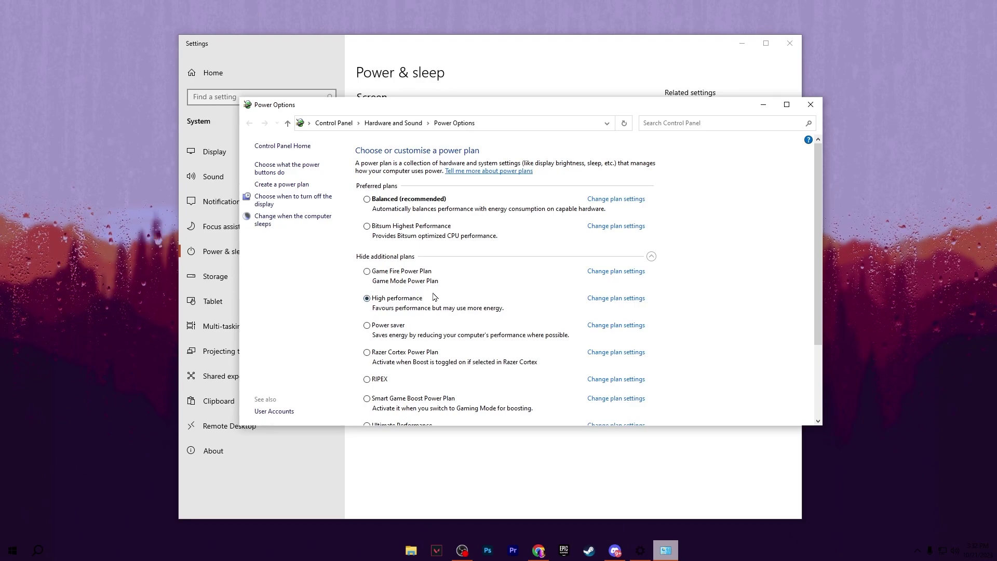
left_click(615, 299)
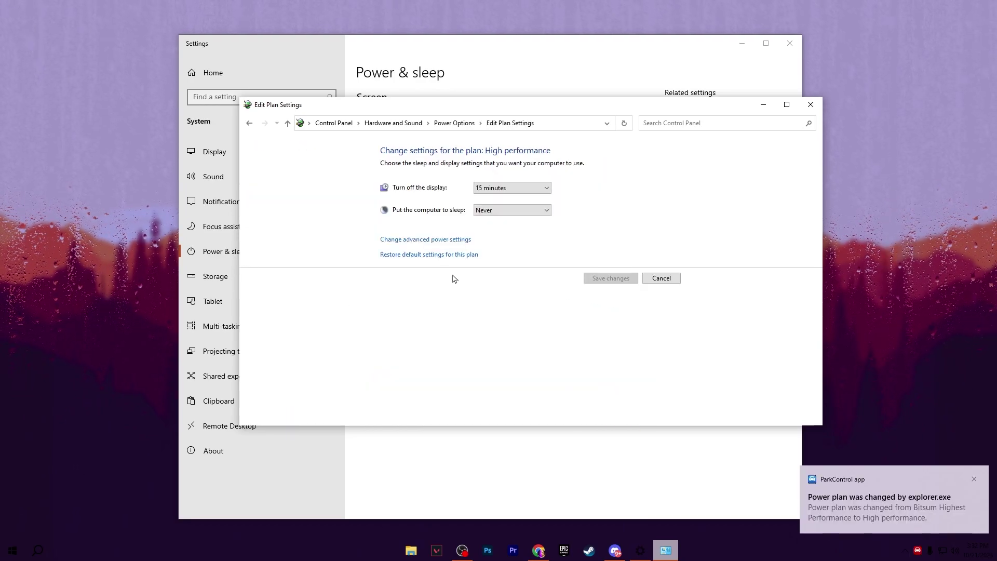
left_click(454, 241)
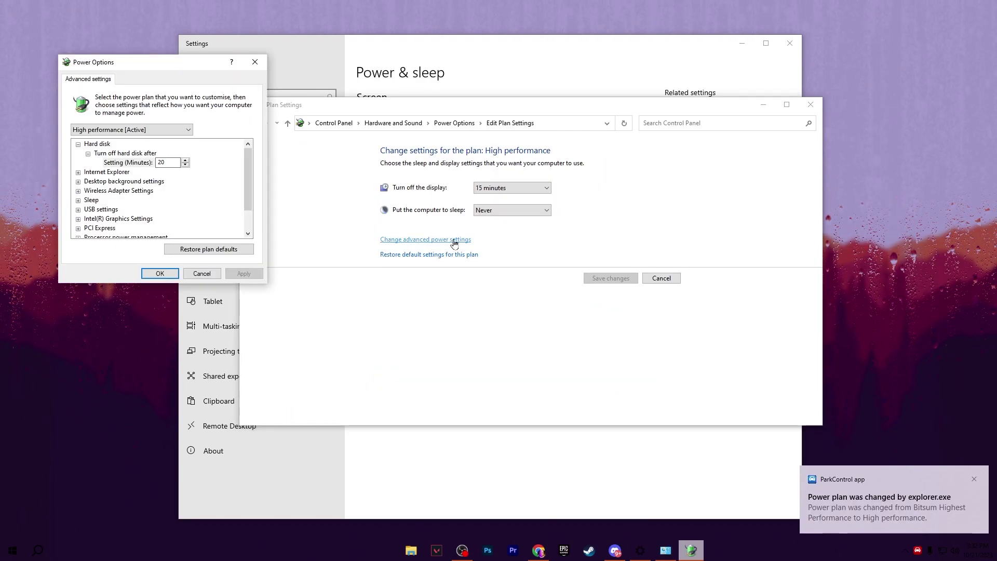
left_click_drag(250, 63, 601, 118)
Set the hard disk's turn-off time to 0 minutes in the High performance plan
double_click(449, 199)
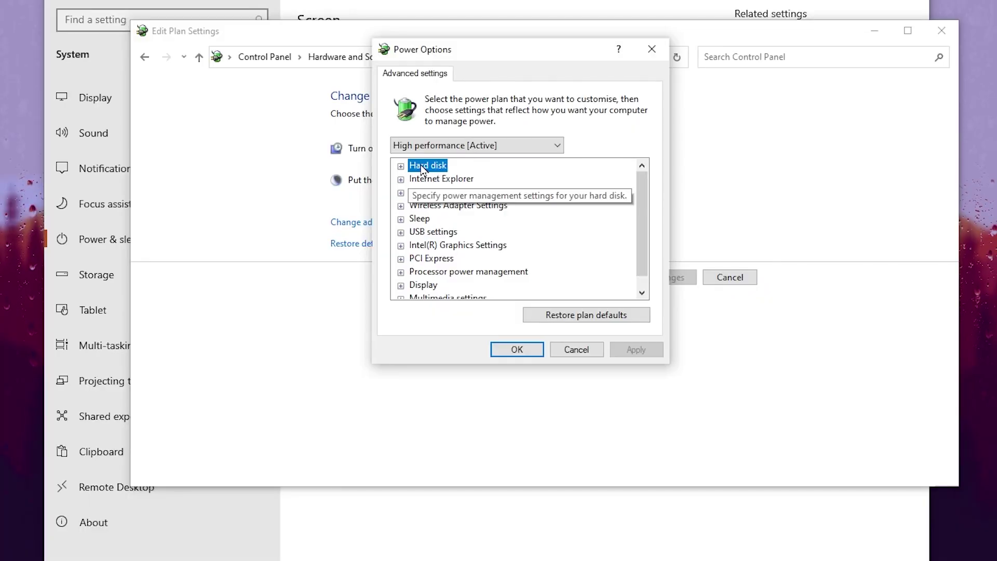
double_click(421, 167)
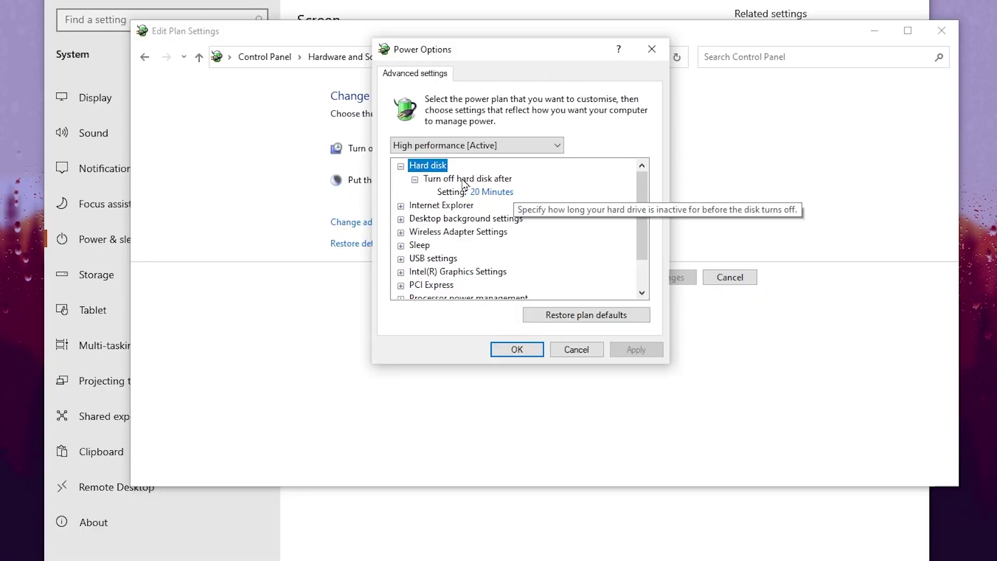
left_click(496, 191)
type("0")
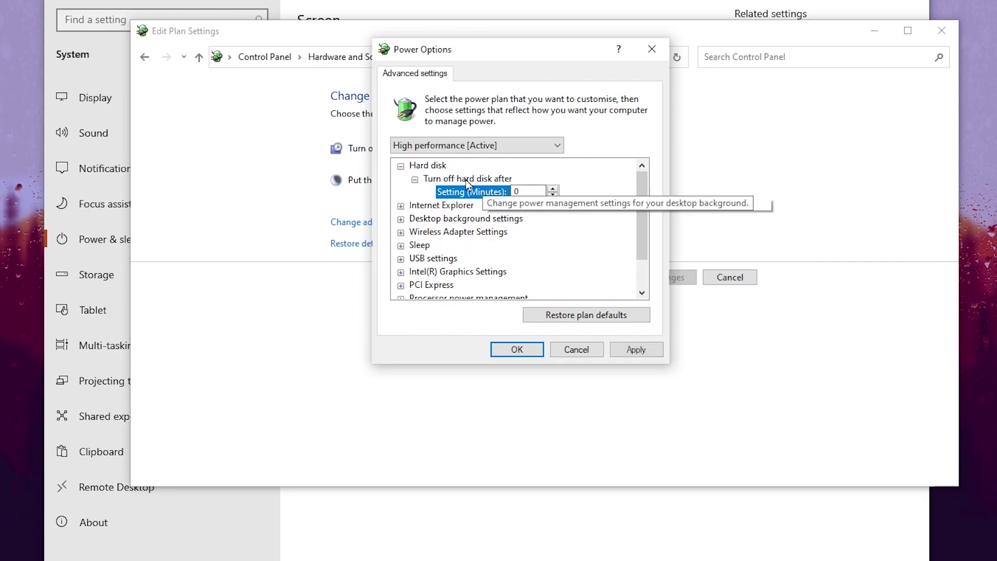
Expand the minimum and maximum processor state under Processor power management, then confirm the advanced settings and leave the plan editor
scroll(410, 265, "down", 1)
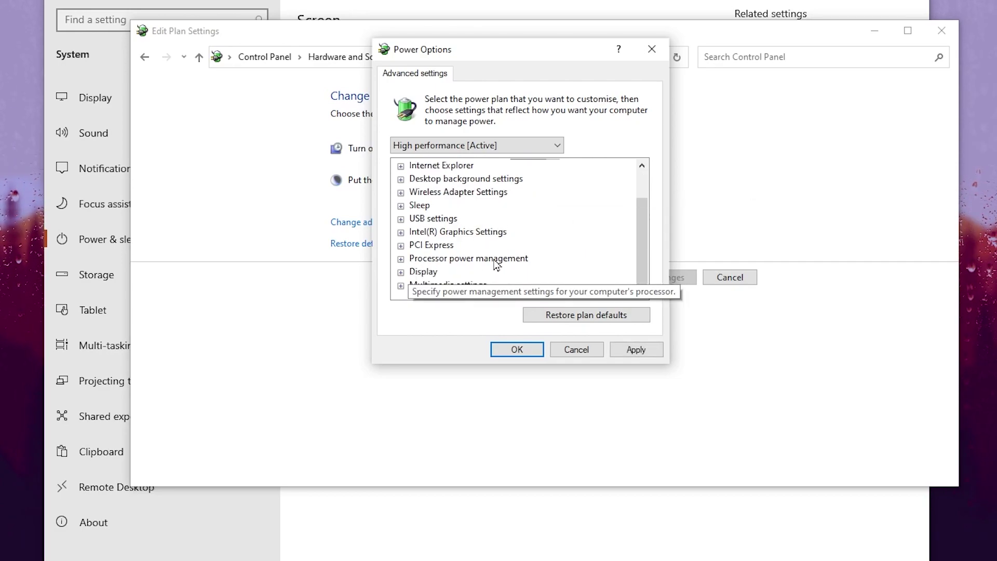
left_click(401, 259)
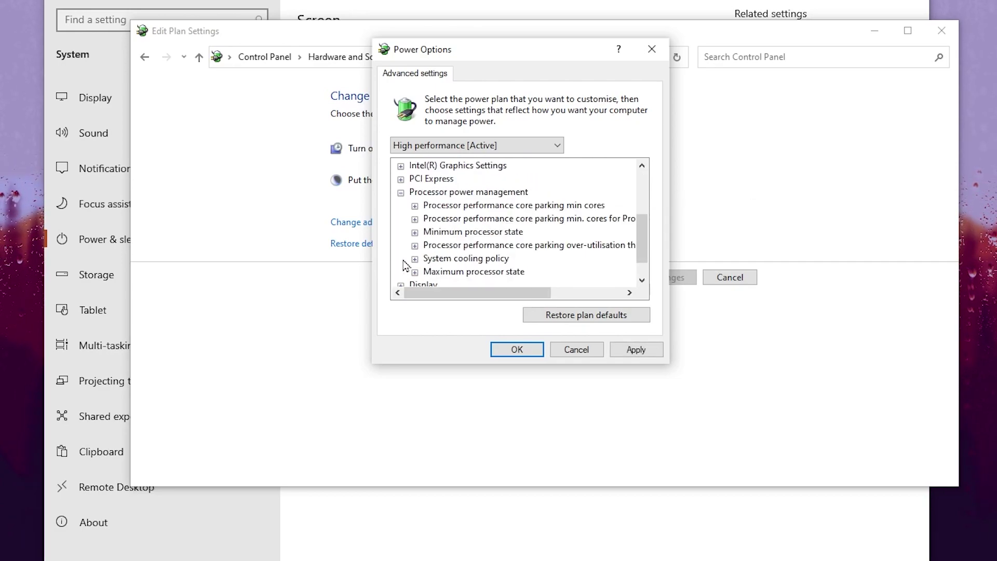
left_click(414, 232)
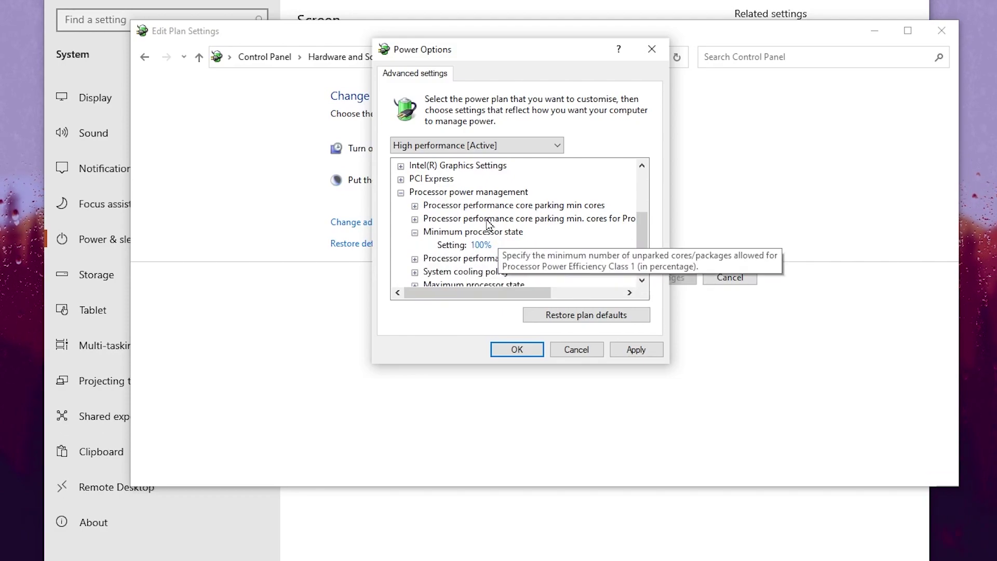
scroll(585, 196, "down", 1)
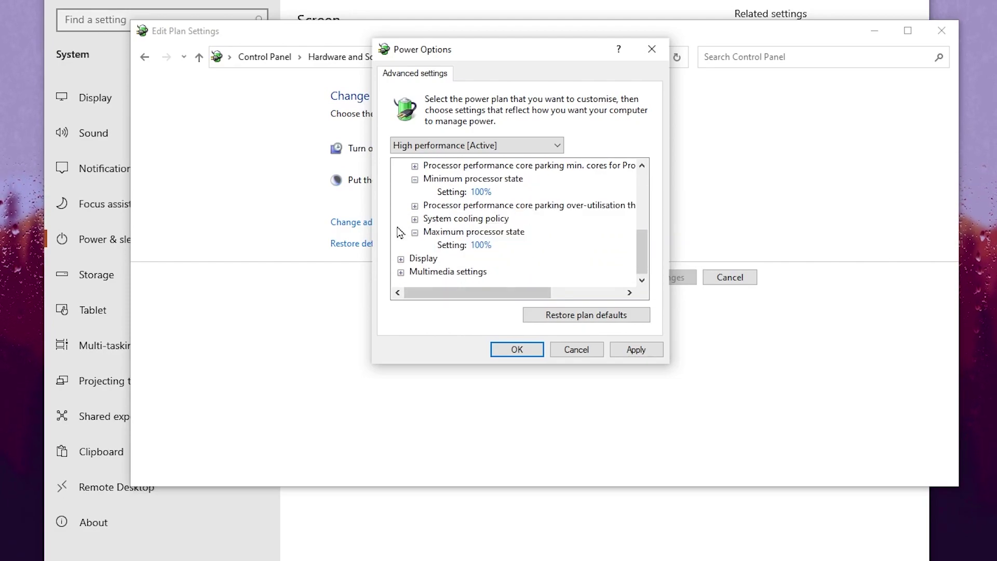
left_click(527, 355)
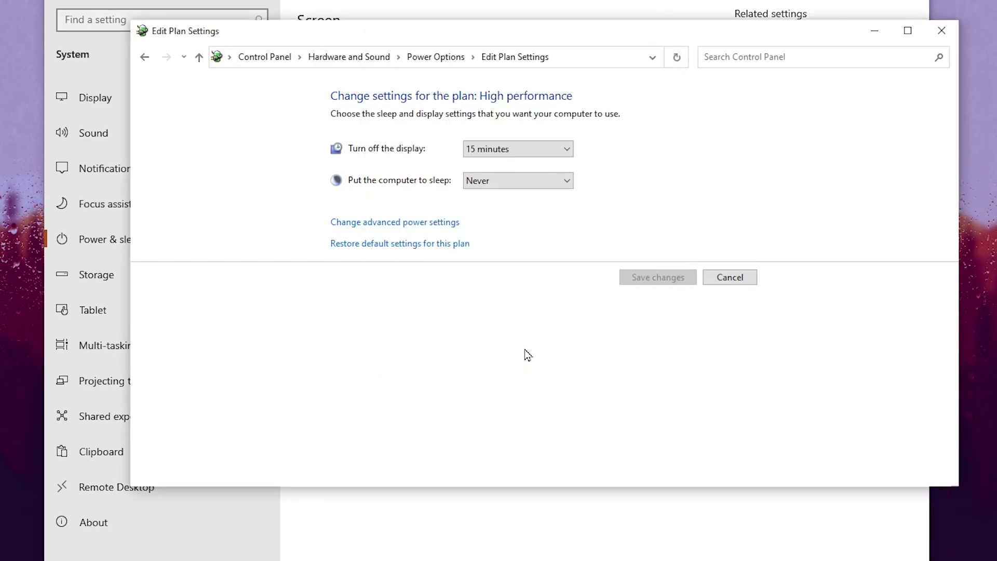
left_click(729, 278)
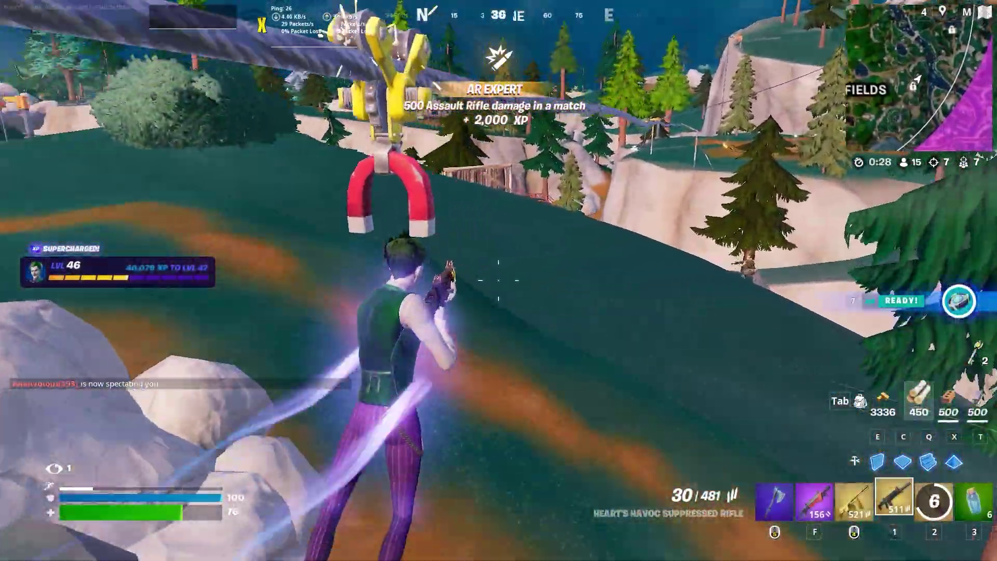
key("f")
key("e")
left_click(498, 280)
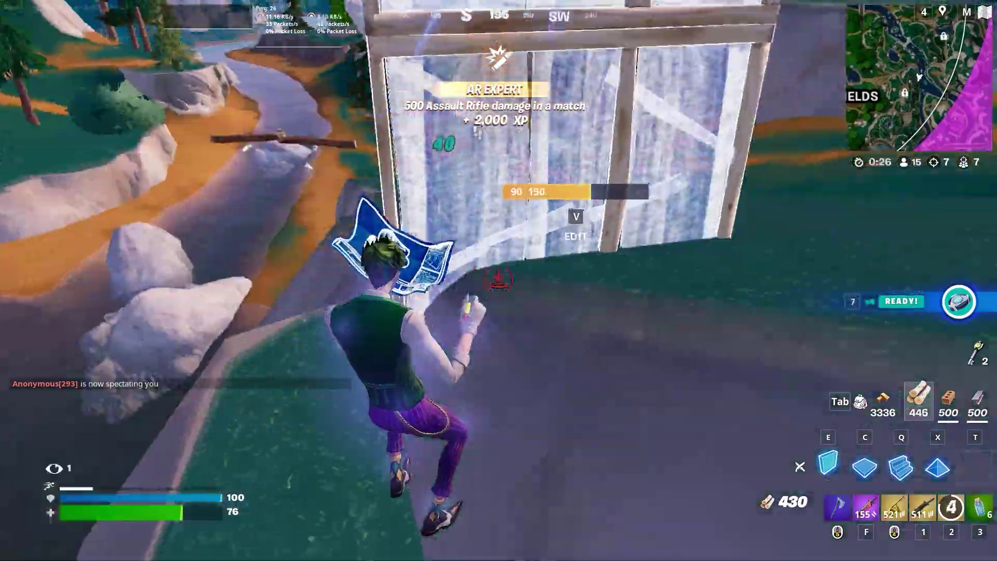
left_click(499, 280)
left_click(499, 281)
left_click(498, 281)
left_click(498, 280)
left_click(498, 280)
left_click(499, 280)
left_click(498, 281)
key("g")
key("v")
left_click(498, 281)
key("e")
left_click(498, 281)
left_click(498, 281)
left_click(498, 281)
key("f")
key("e")
left_click(499, 280)
key("f")
left_click(498, 281)
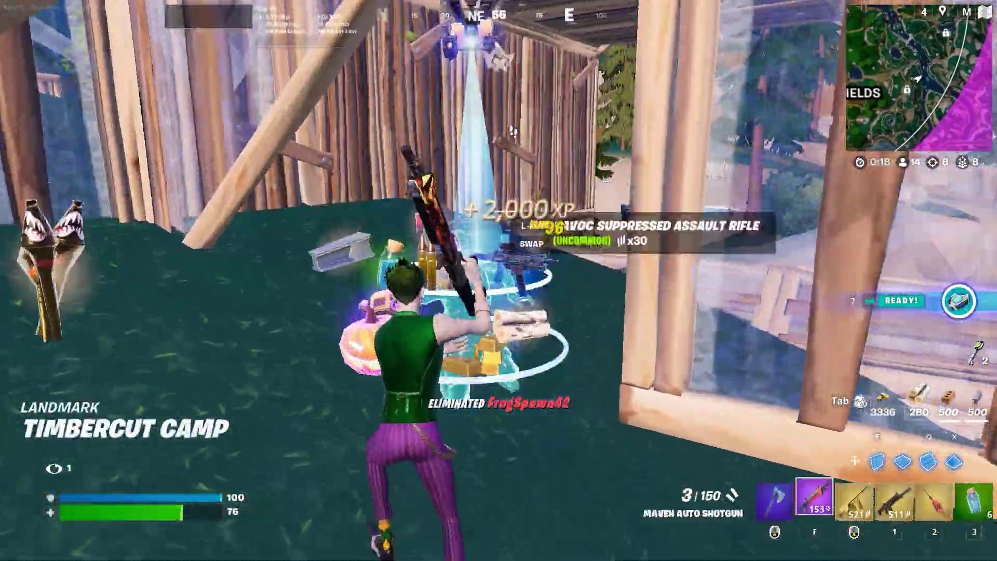